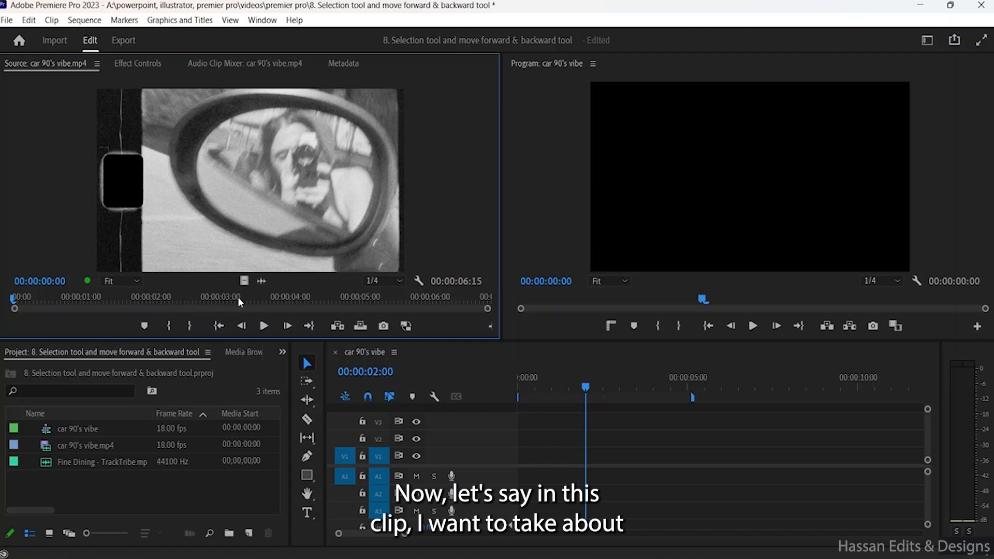
Step: Move the source playhead of car 90's vibe.mp4 to 00:00:05:00 and insert the clip into the sequence at 00:00:02:00
left_click(290, 299)
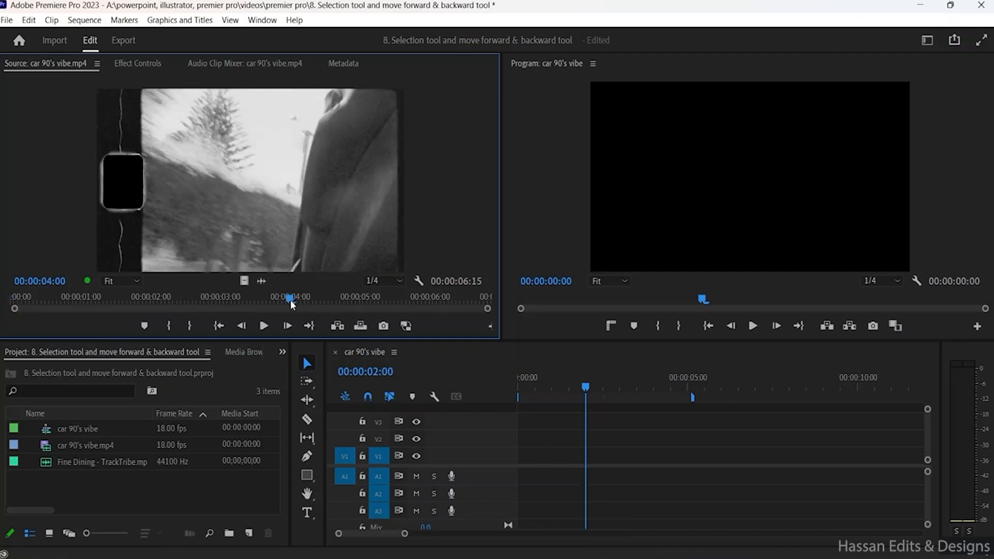
left_click(359, 300)
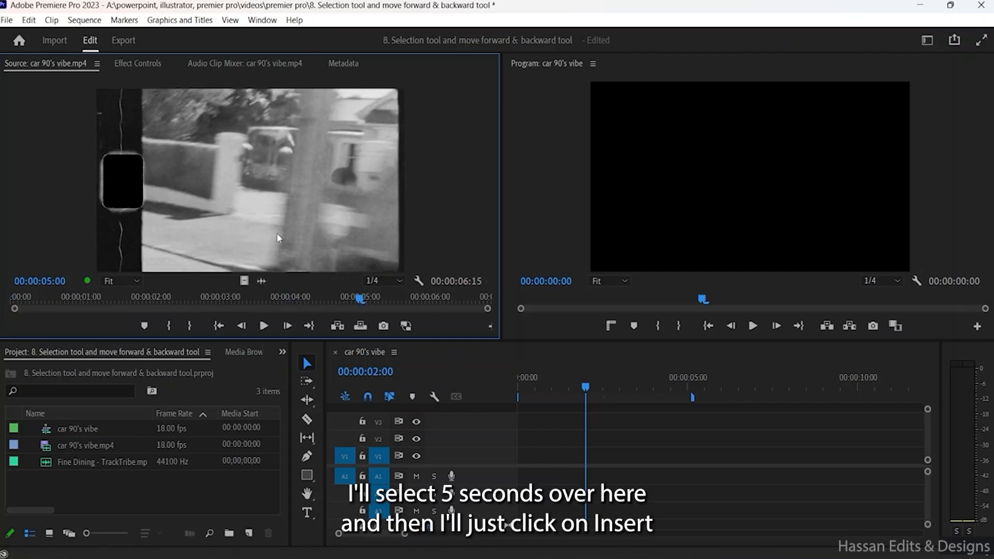
left_click(340, 328)
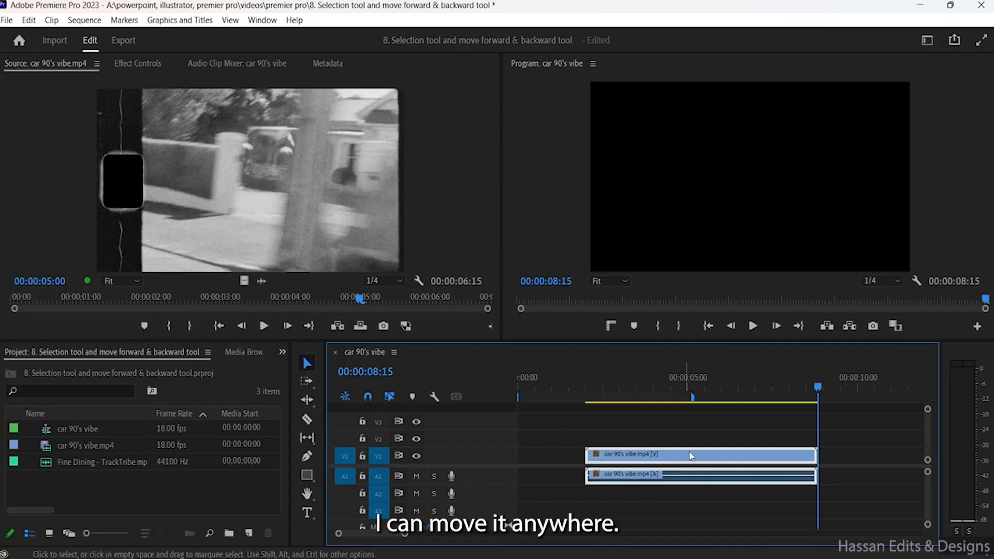
Step: Move the linked car 90's vibe.mp4 video and audio to the start of the sequence on V1 and A1
left_click_drag(704, 461, 590, 469)
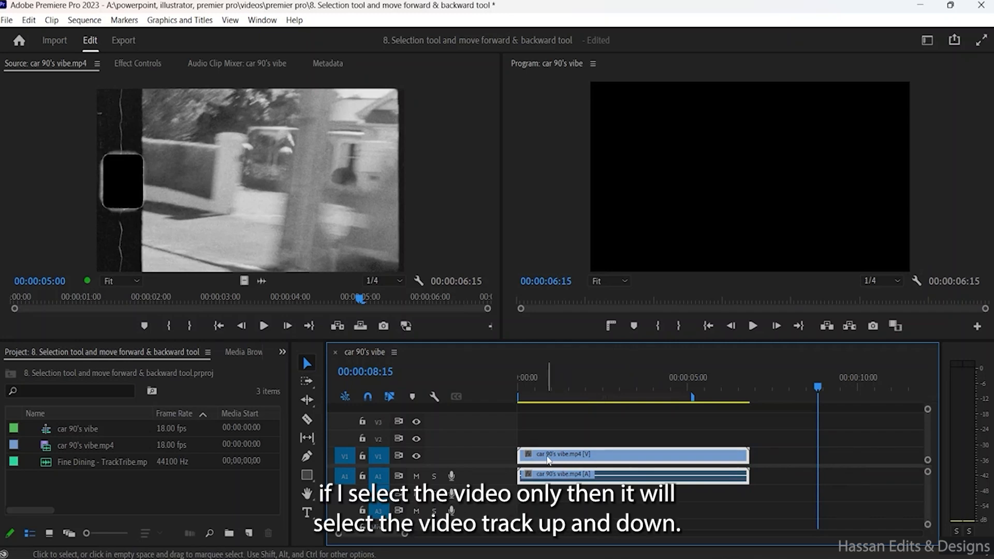
left_click_drag(550, 454, 570, 483)
left_click_drag(615, 455, 585, 459)
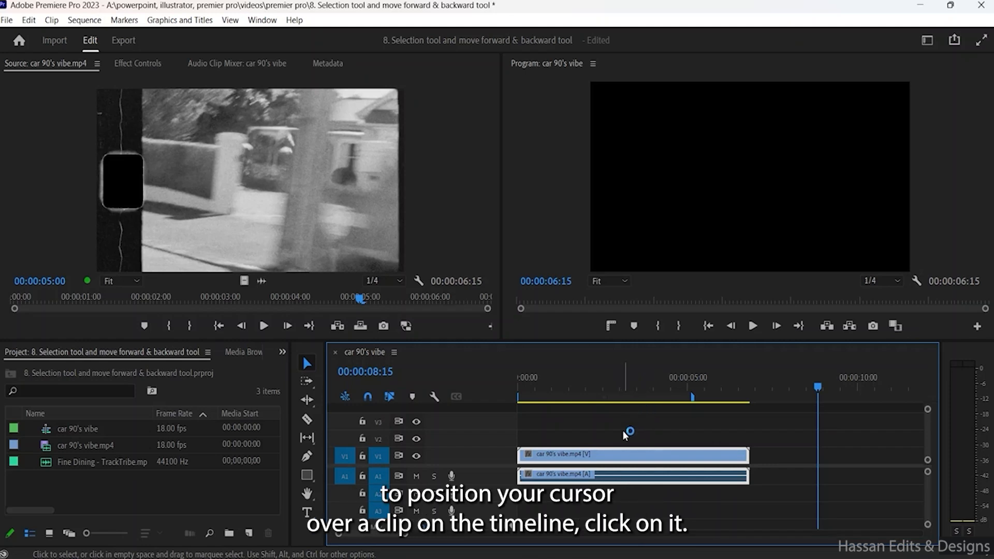
Step: Deselect and reselect the car 90's vibe.mp4 clip, and enclose its video and audio in a selection box
left_click(687, 430)
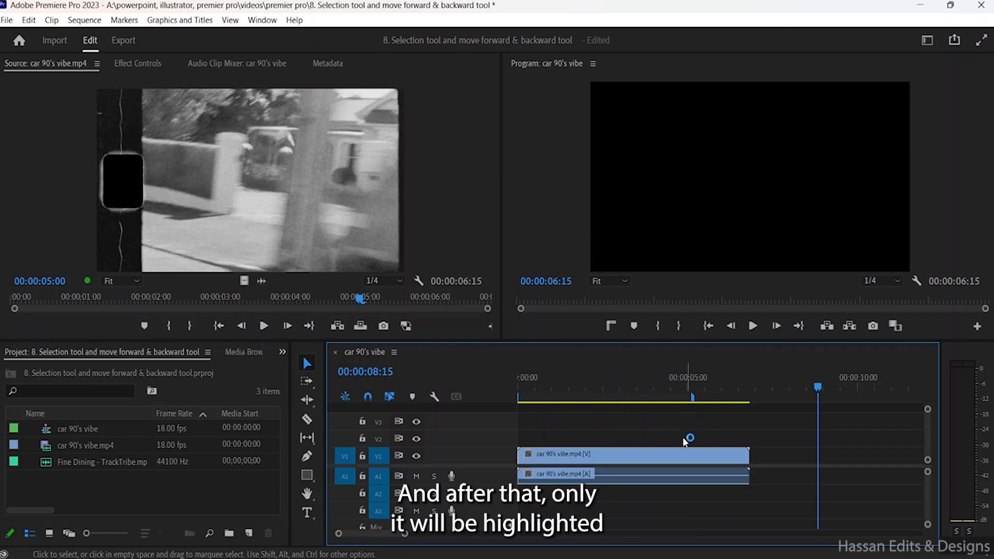
left_click(667, 461)
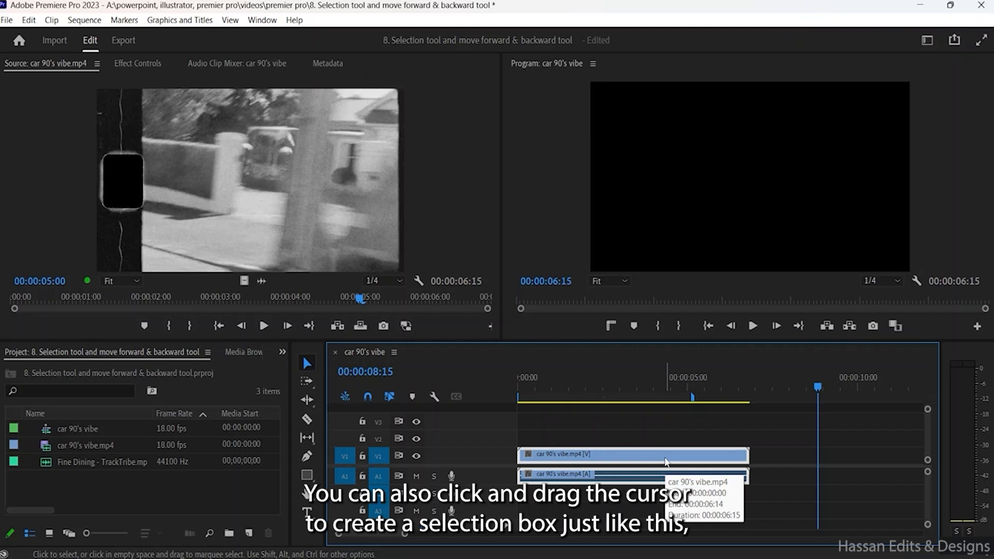
left_click_drag(686, 428, 603, 514)
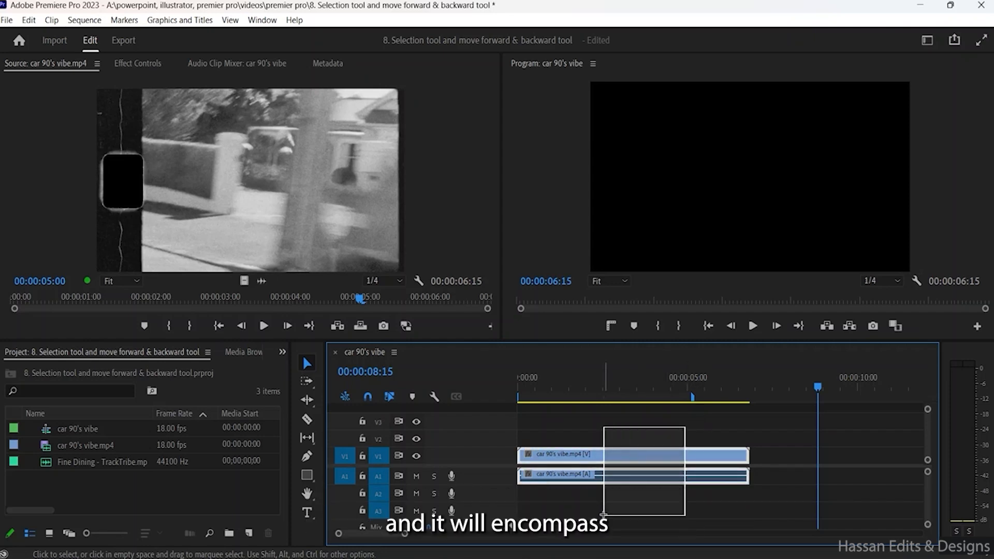
left_click_drag(604, 514, 604, 515)
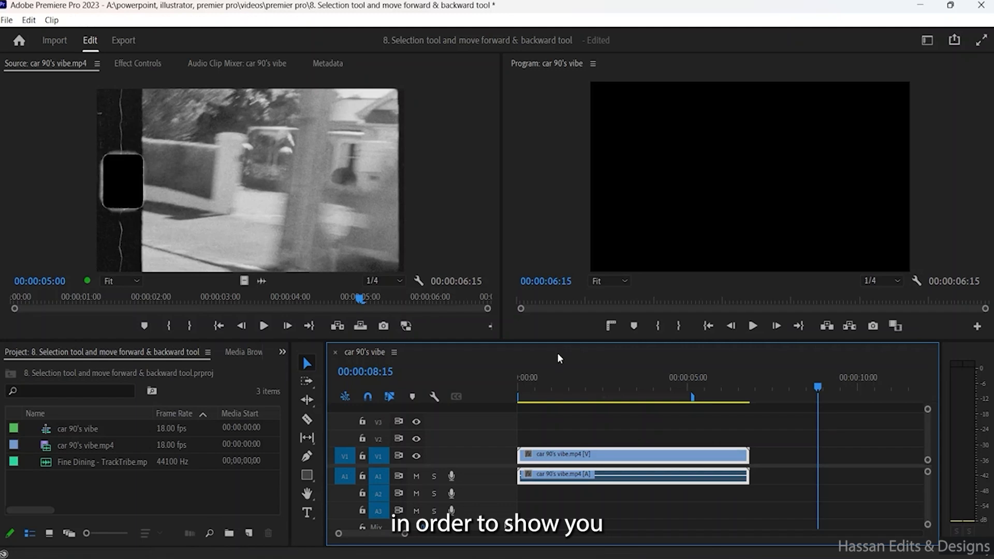
Step: Import astronaut.mp4 into the project and open it in the Source Monitor
key("ctrl+i")
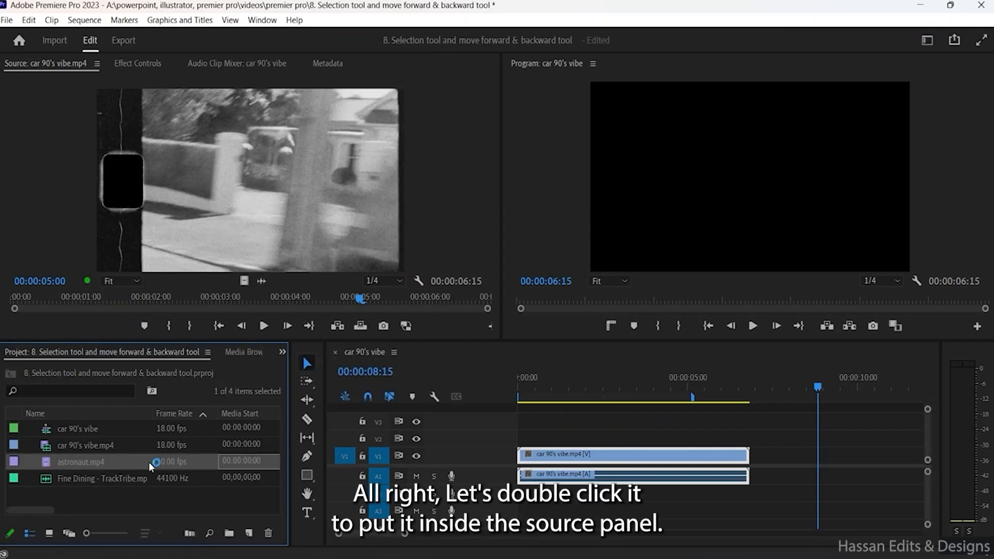
left_click(149, 464)
double_click(165, 463)
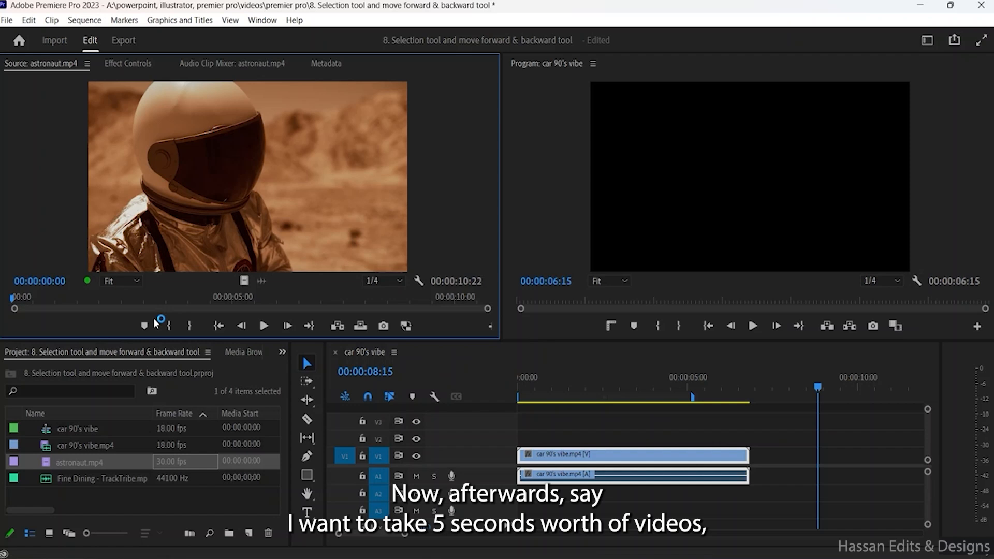
Step: Set the astronaut.mp4 source playhead to 00:00:05:00 and insert the clip at the end of the car clip, at 00:00:06:15
left_click(232, 302)
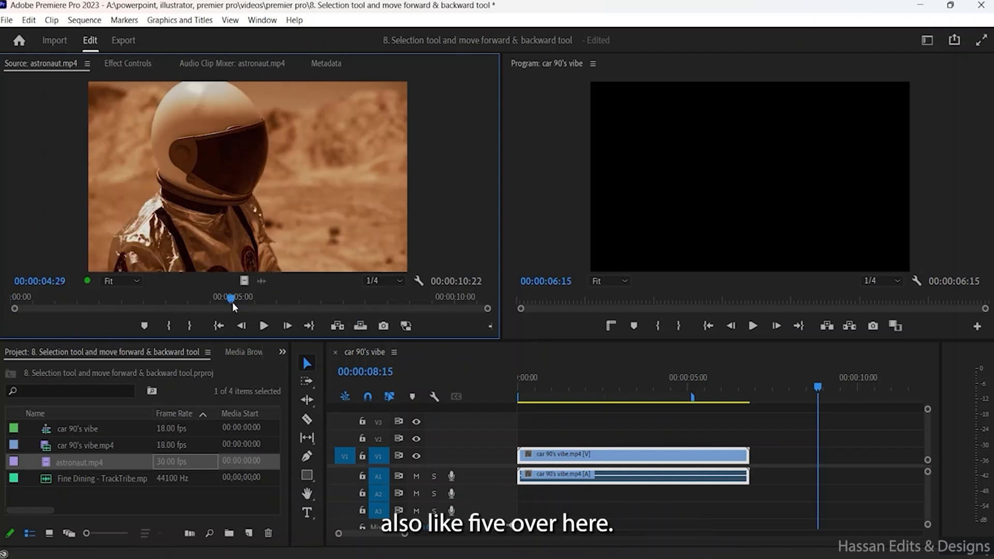
left_click(232, 303)
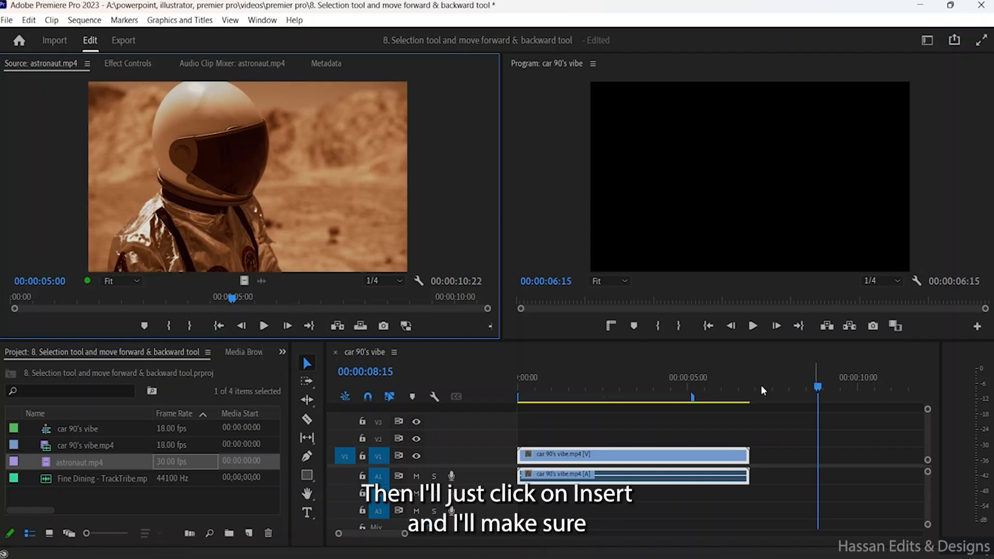
left_click_drag(746, 387, 748, 387)
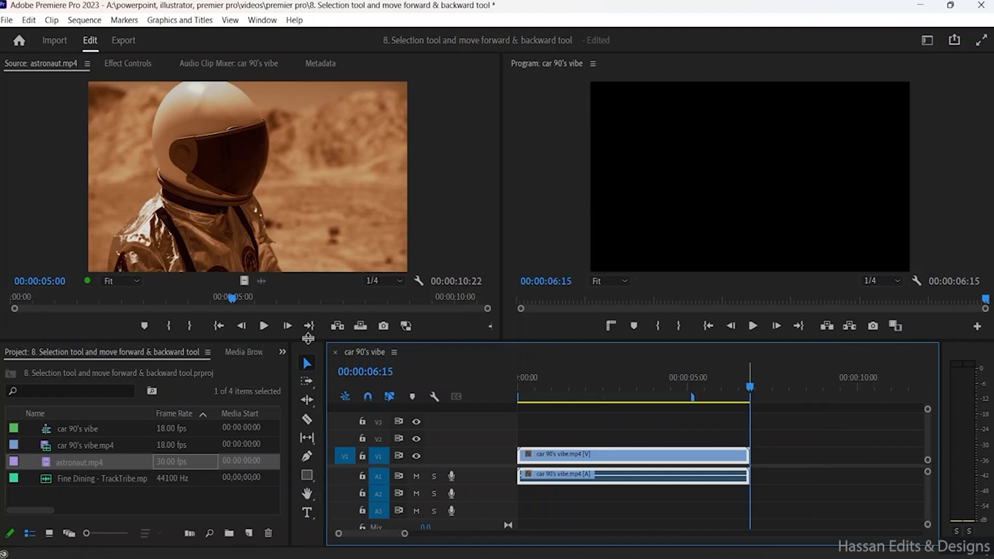
left_click(337, 326)
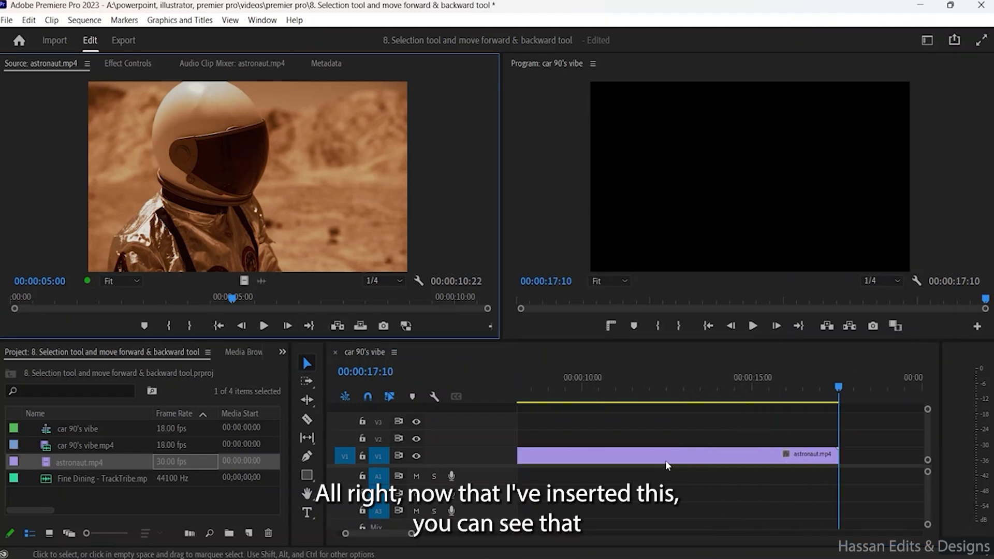
Step: Move the astronaut.mp4 clip from V1 up to V2, aligning its start with the end of the car clip
scroll(666, 461, "up", 5)
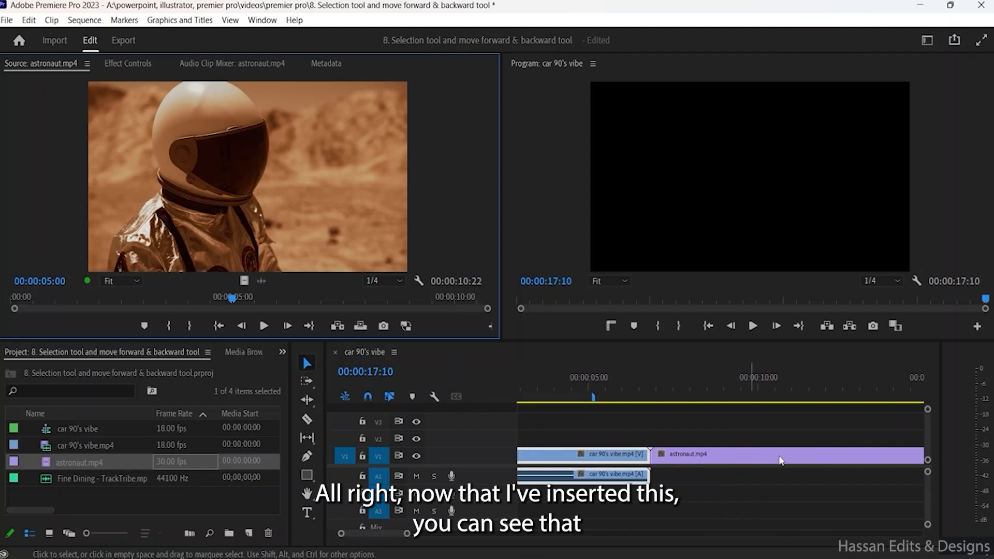
left_click_drag(760, 458, 745, 460)
scroll(657, 432, "up", 5)
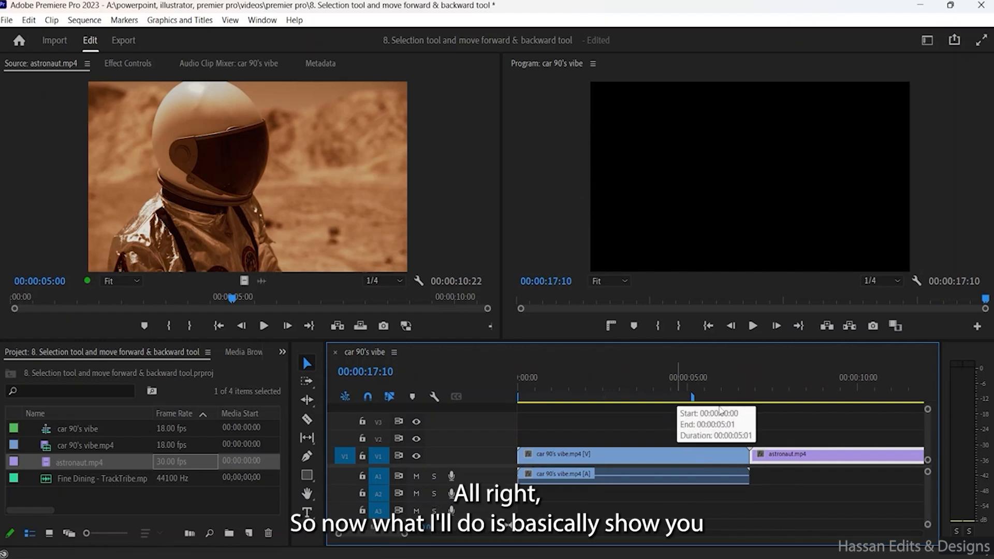
mouse_move(791, 461)
left_mouse_down()
mouse_move(808, 460)
mouse_move(798, 459)
left_mouse_up()
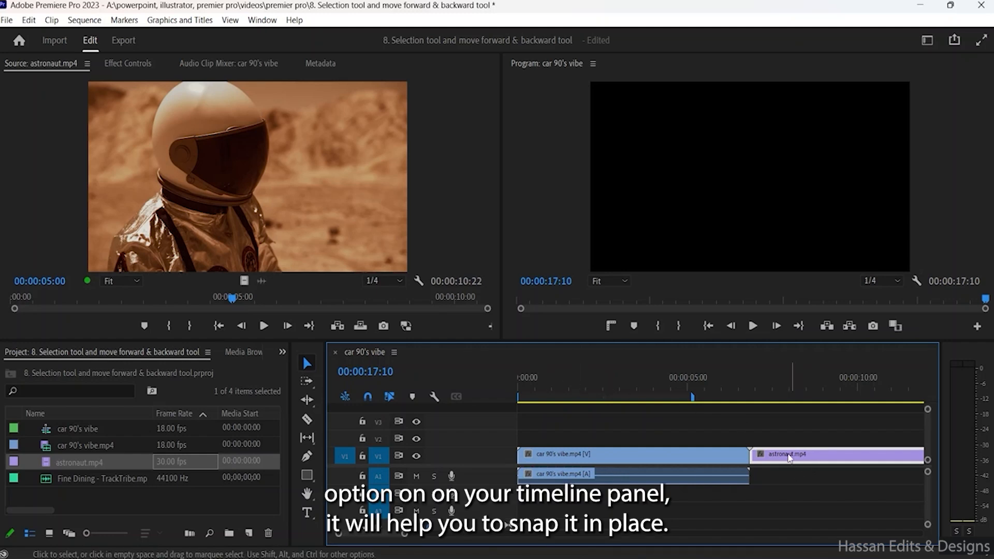
left_click_drag(805, 459, 772, 446)
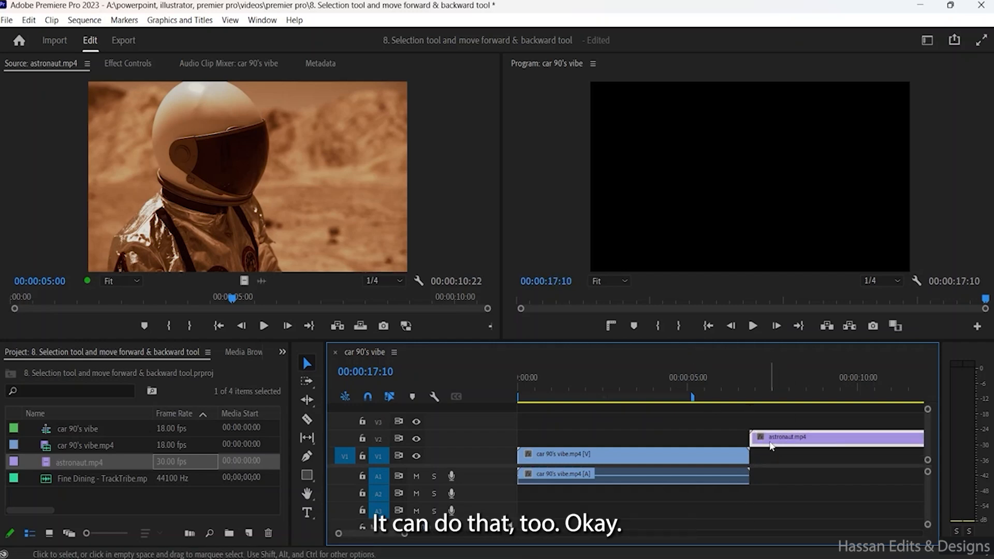
Step: Move the video part of the car 90's vibe.mp4 clip from V1 up to V3, keeping it at the sequence start
left_click(706, 462)
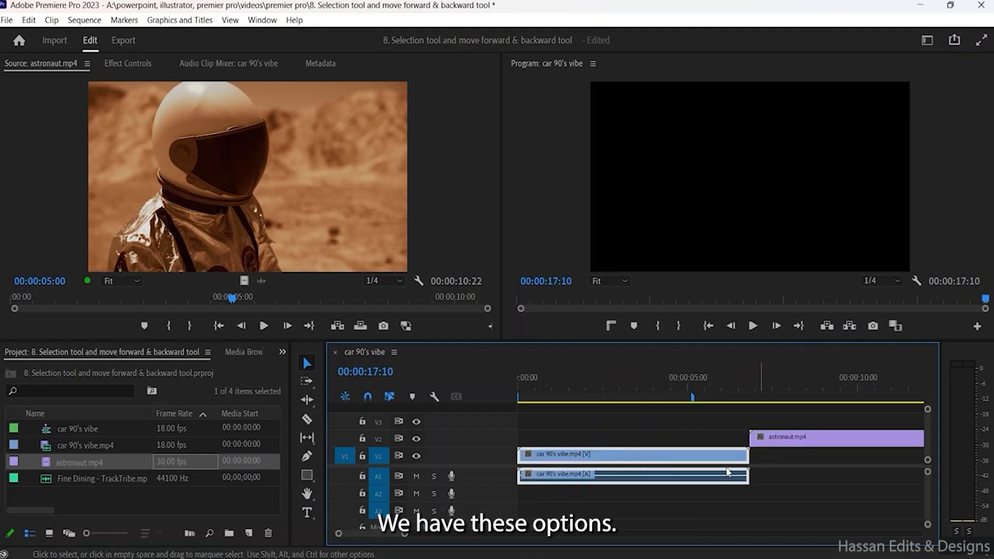
left_click(790, 462)
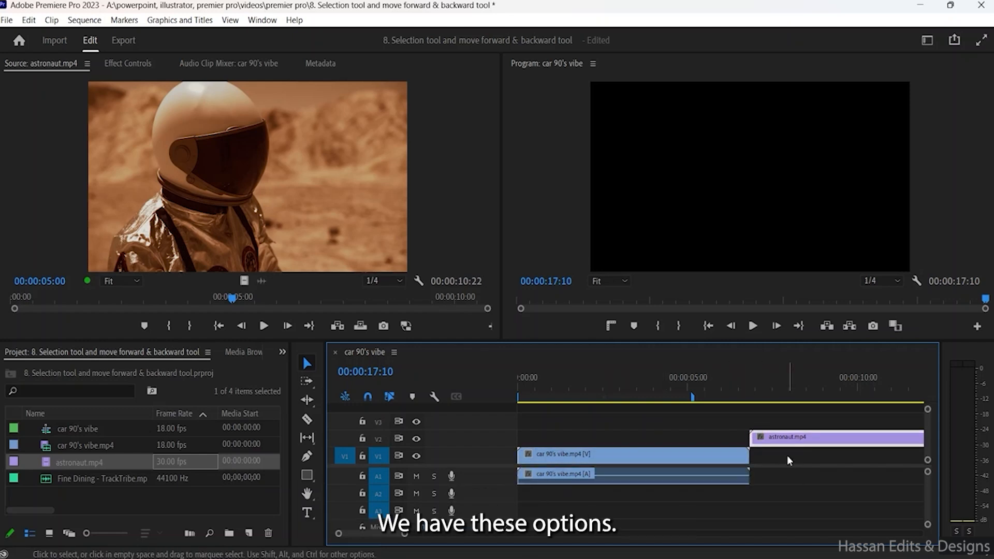
scroll(787, 455, "down", 1)
scroll(787, 455, "down", 2)
scroll(787, 455, "up", 3)
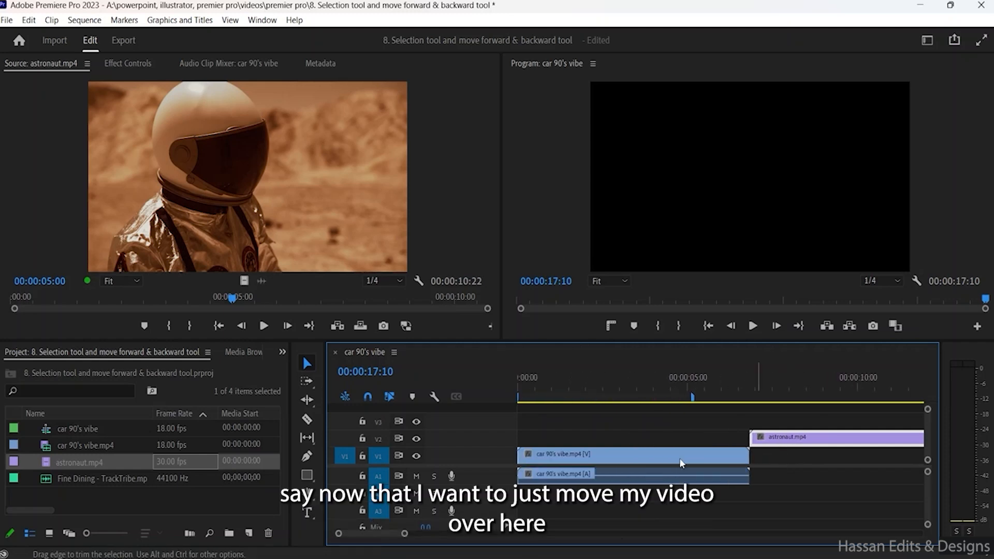
left_click(642, 456)
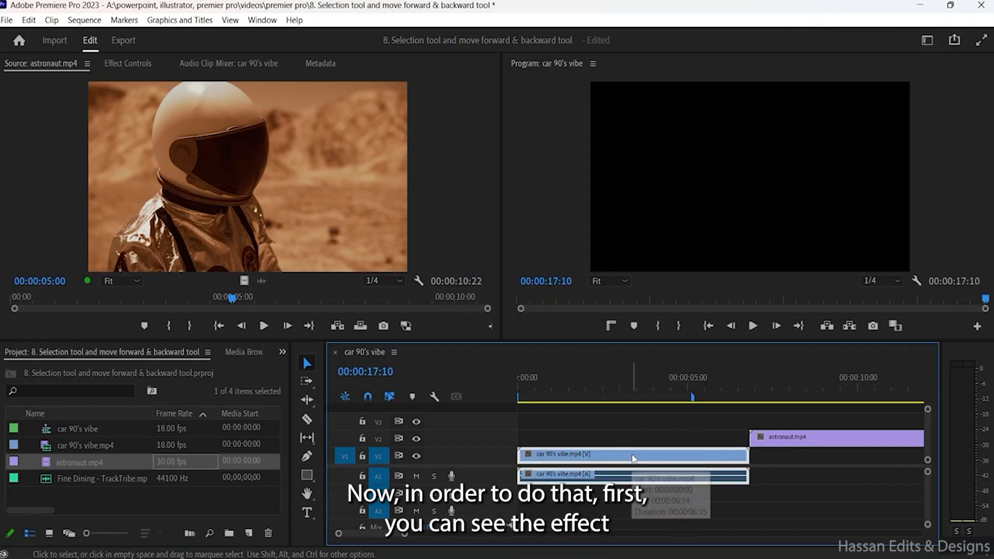
left_click_drag(633, 459, 662, 431)
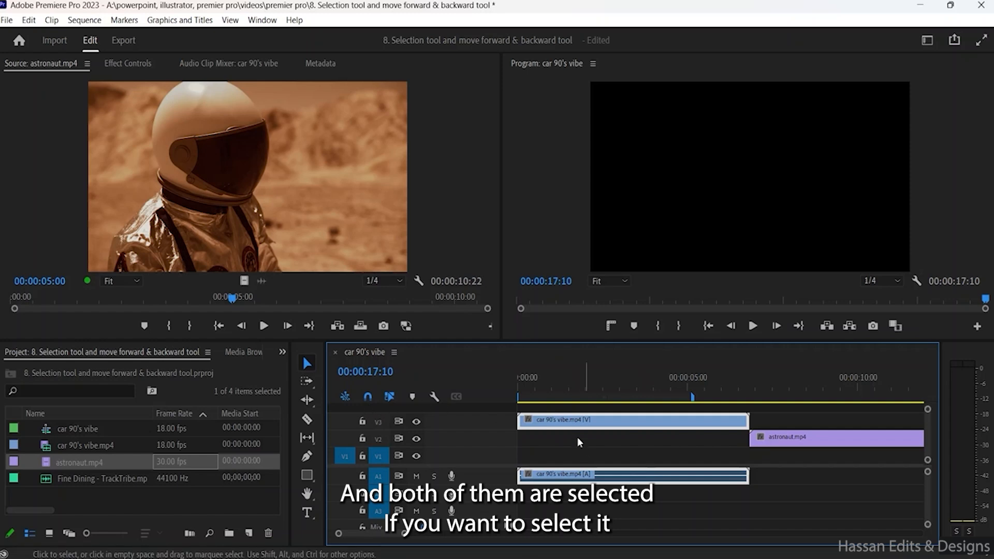
Step: Turn off Linked Selection to select the car video, astronaut clip and car audio individually, and turn it back on
right_click(600, 423)
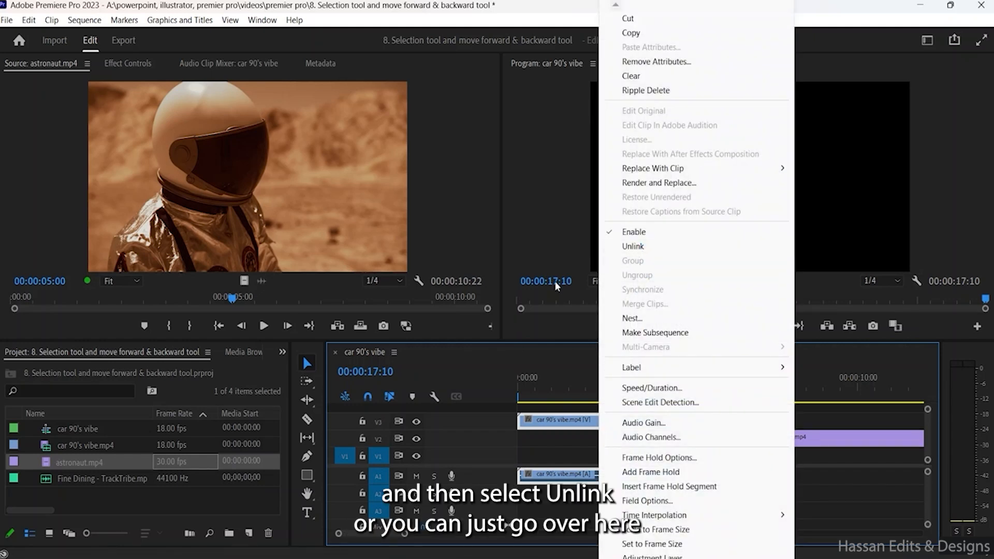
left_click(399, 374)
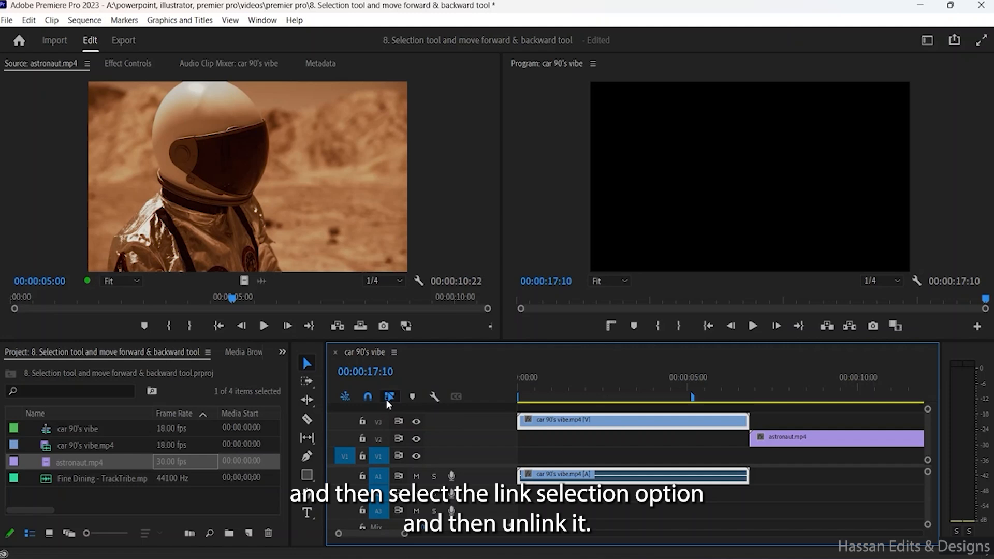
left_click(390, 399)
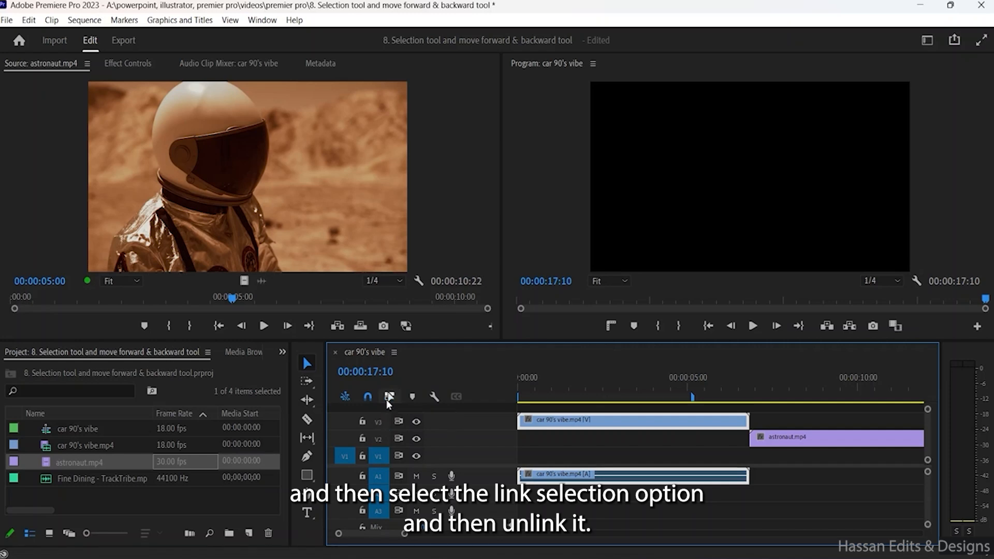
left_click(602, 448)
left_click(725, 423)
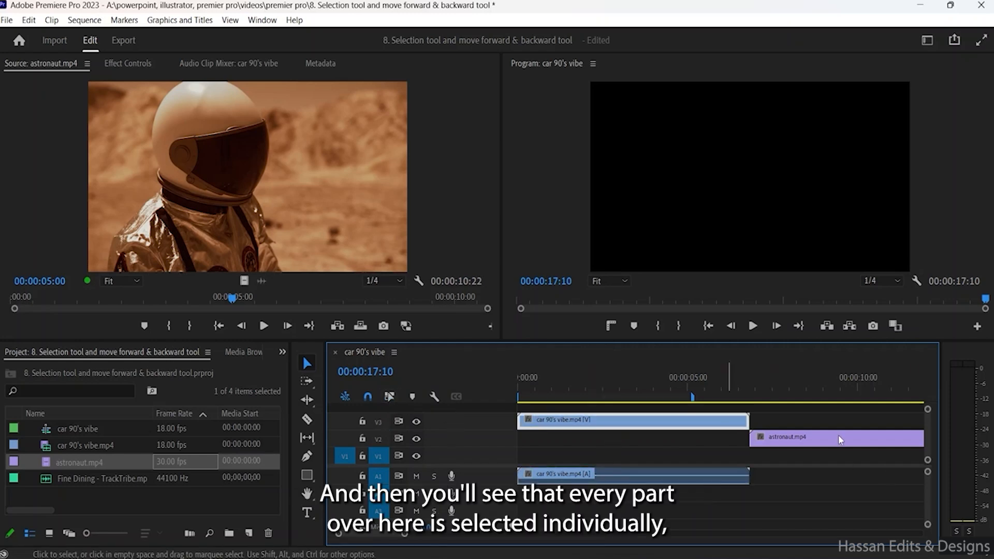
left_click(828, 441)
left_click(726, 423)
left_click(728, 473)
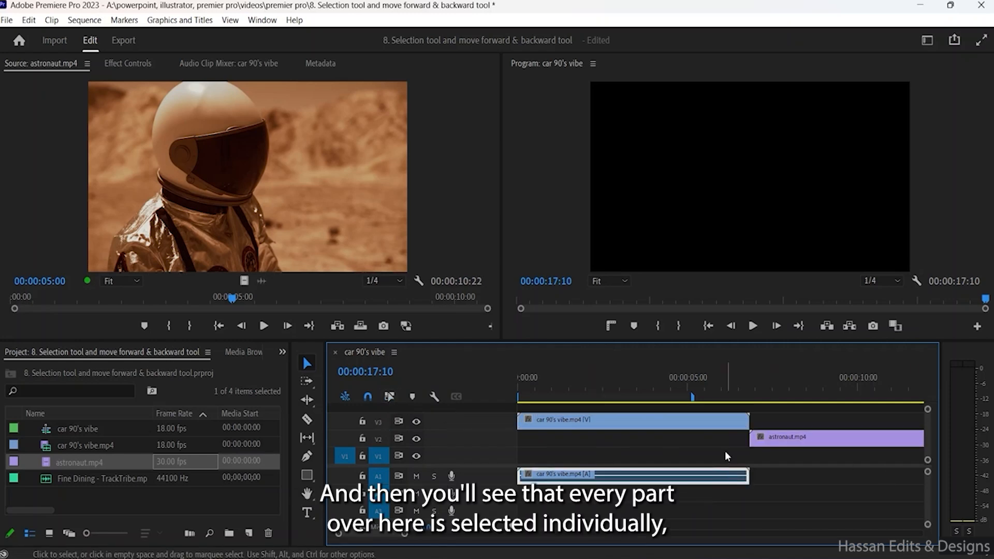
left_click(722, 422)
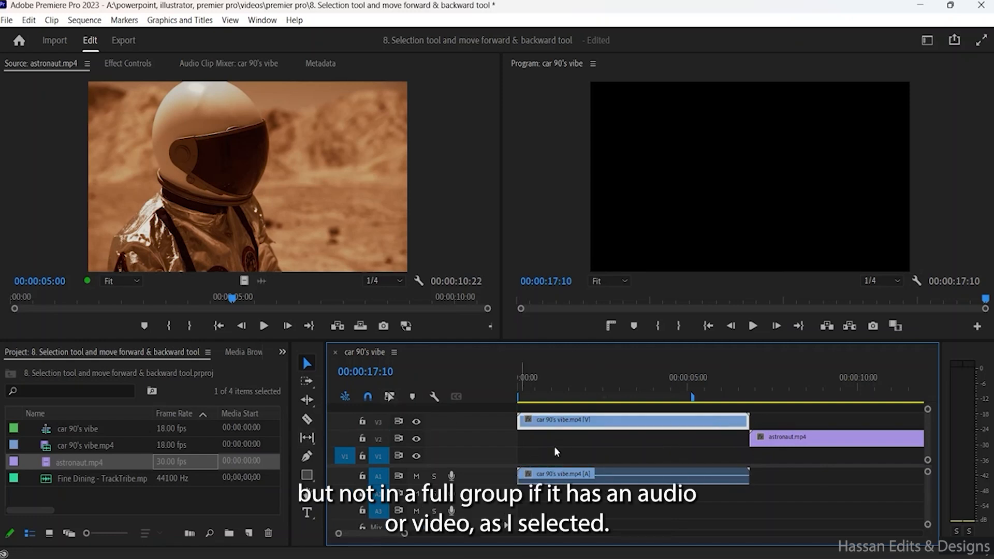
left_click(389, 397)
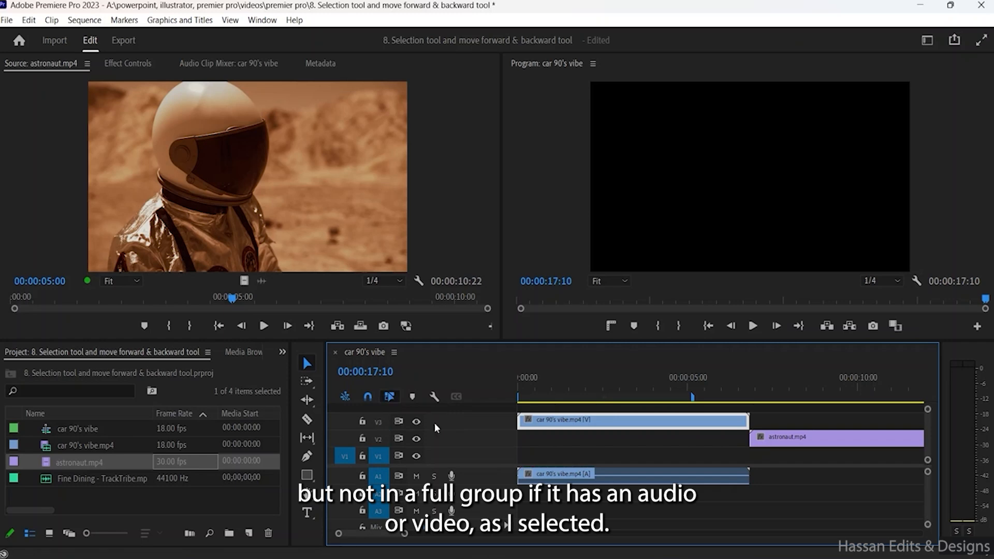
Step: Unlink the car 90's vibe.mp4 video on V3 from its audio on A1 and select the video part alone
left_click(627, 422)
right_click(628, 425)
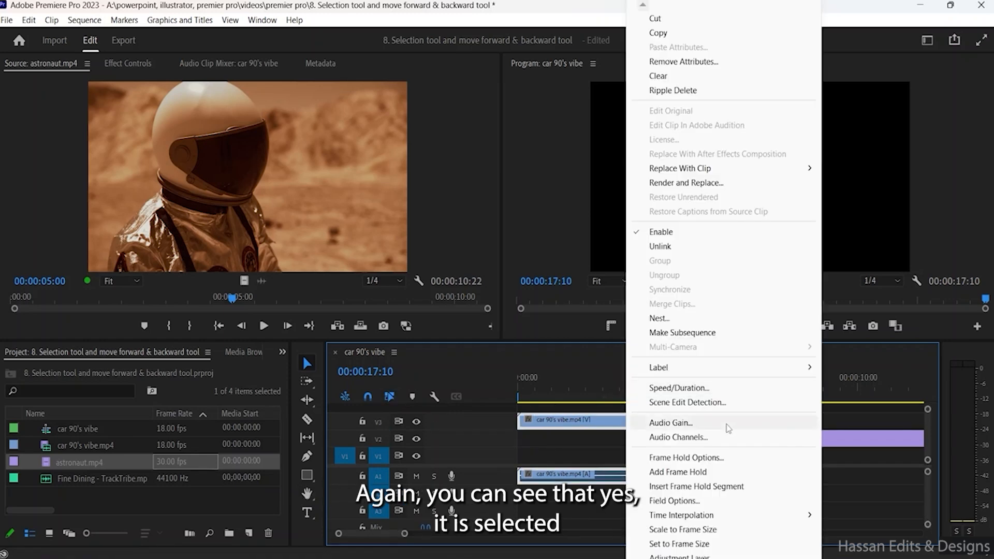
left_click(681, 246)
left_click_drag(660, 434, 656, 442)
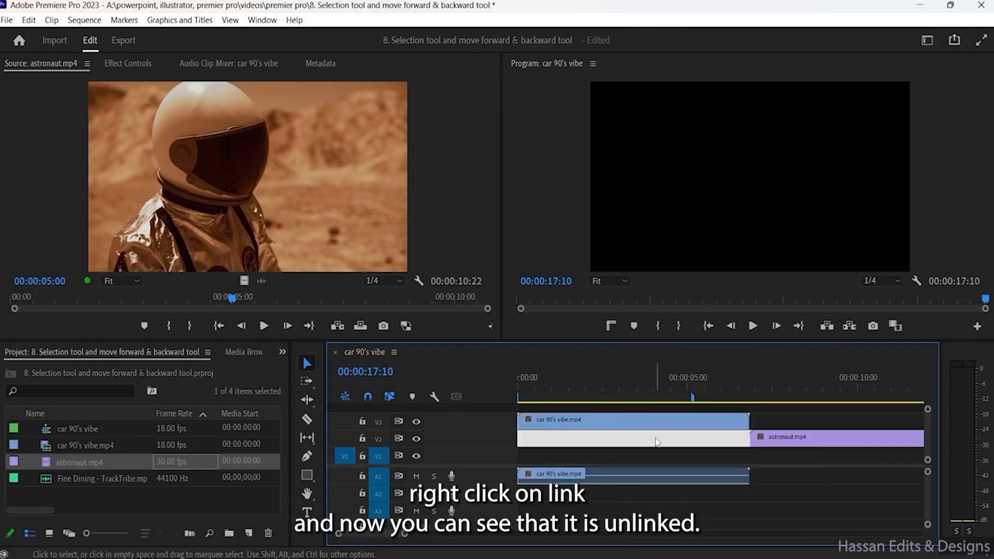
left_click(778, 444)
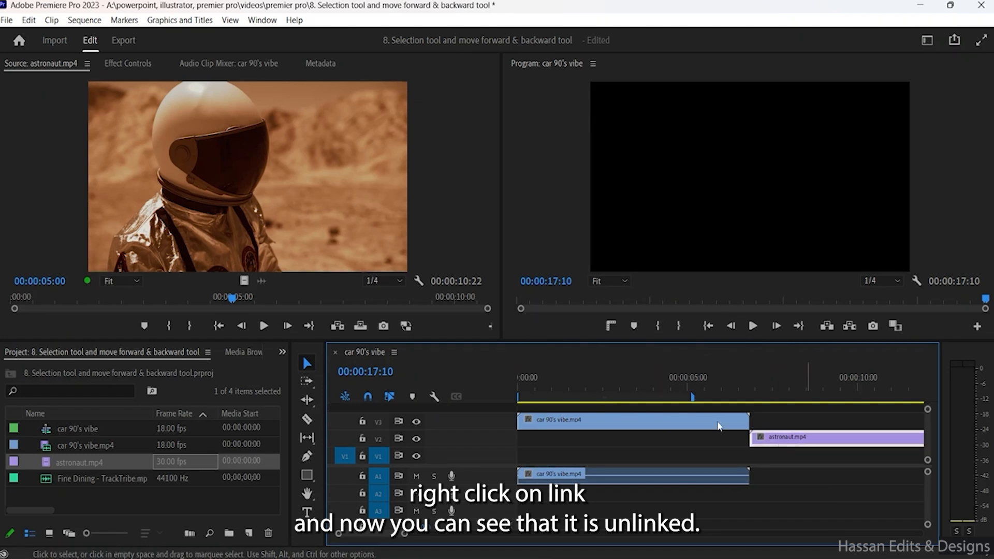
left_click(644, 425)
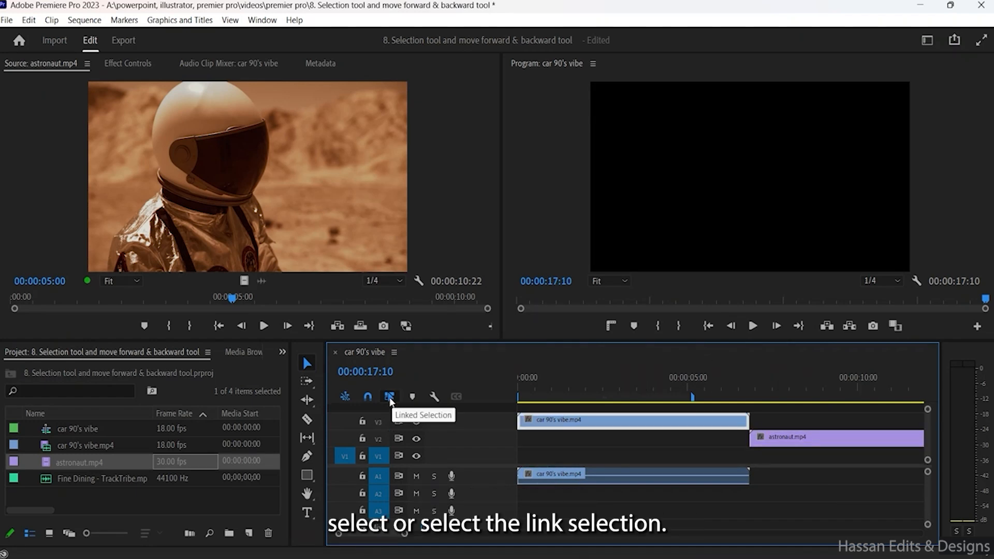
Step: Select the car 90's vibe.mp4 video and audio separately, and move the video from V3 down to V1 at the sequence start
mouse_move(624, 426)
left_mouse_down()
mouse_move(676, 428)
mouse_move(625, 425)
left_mouse_up()
mouse_move(654, 481)
left_mouse_down()
mouse_move(716, 485)
mouse_move(655, 483)
left_mouse_up()
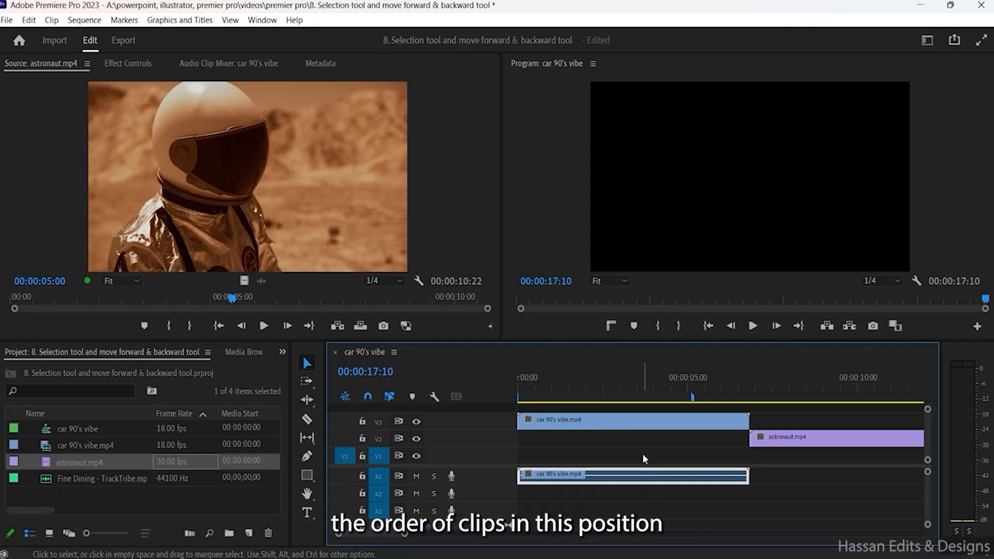
left_click_drag(679, 425, 717, 451)
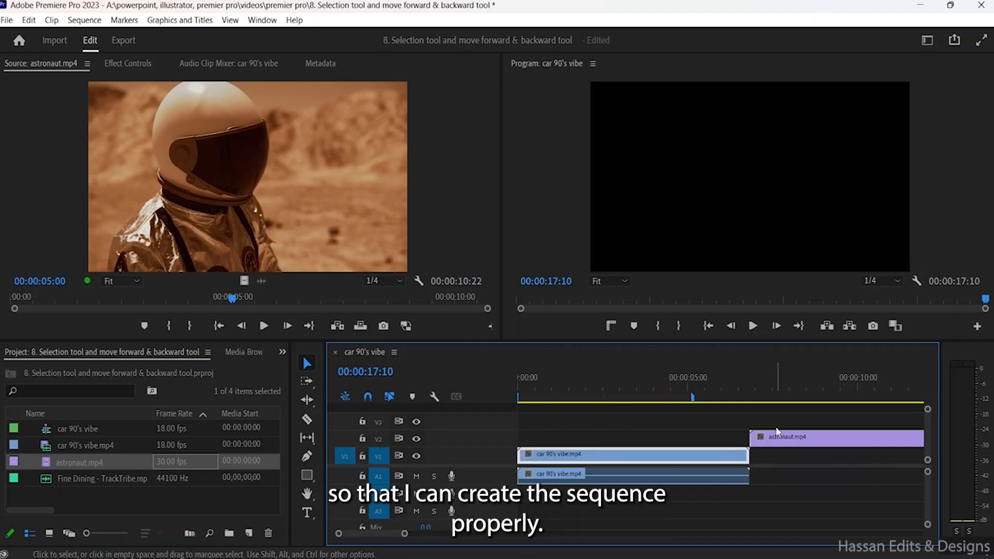
scroll(772, 454, "down", 1)
scroll(772, 455, "up", 1)
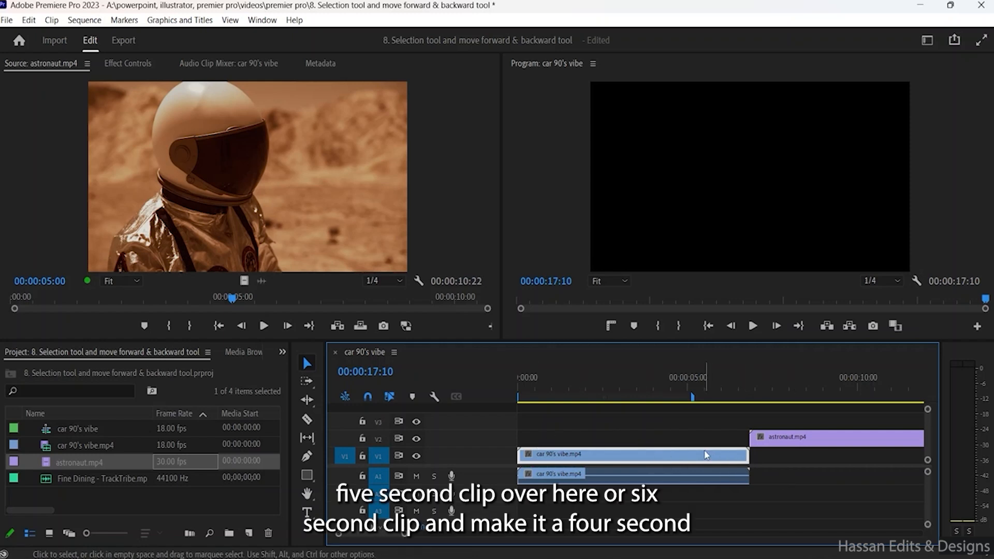
Step: Trim the end of the car 90's vibe.mp4 video on V1 back to about 3.5 seconds
left_click(744, 455)
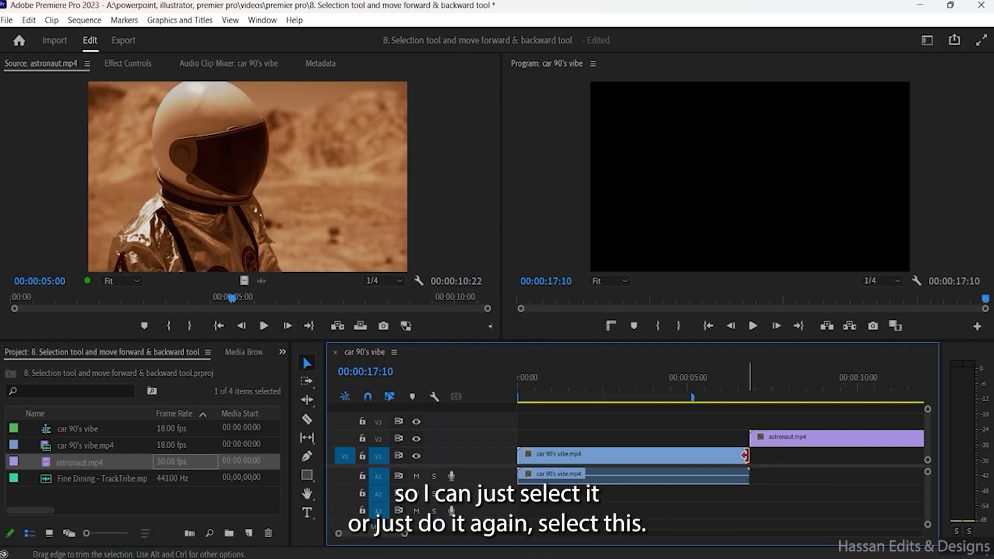
left_click(722, 436)
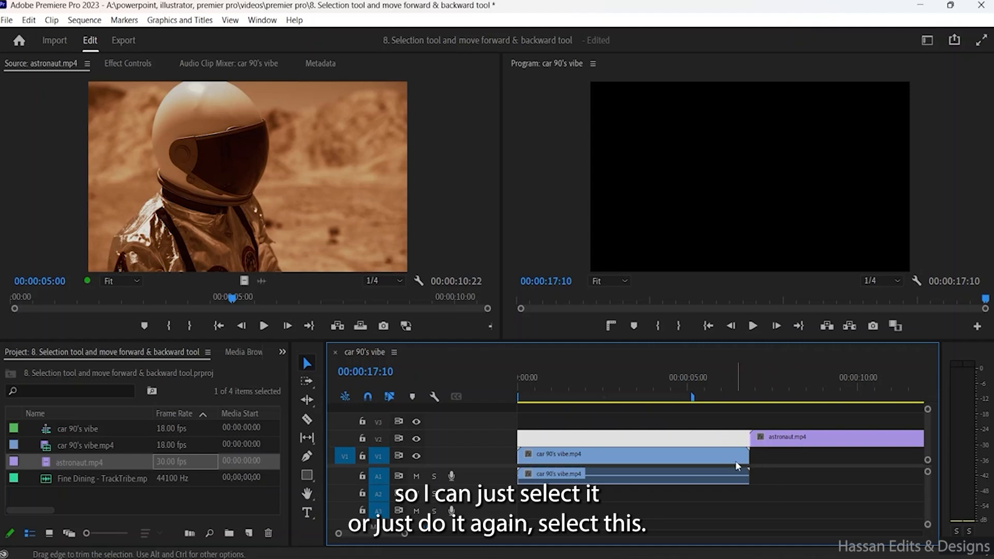
left_click(725, 459)
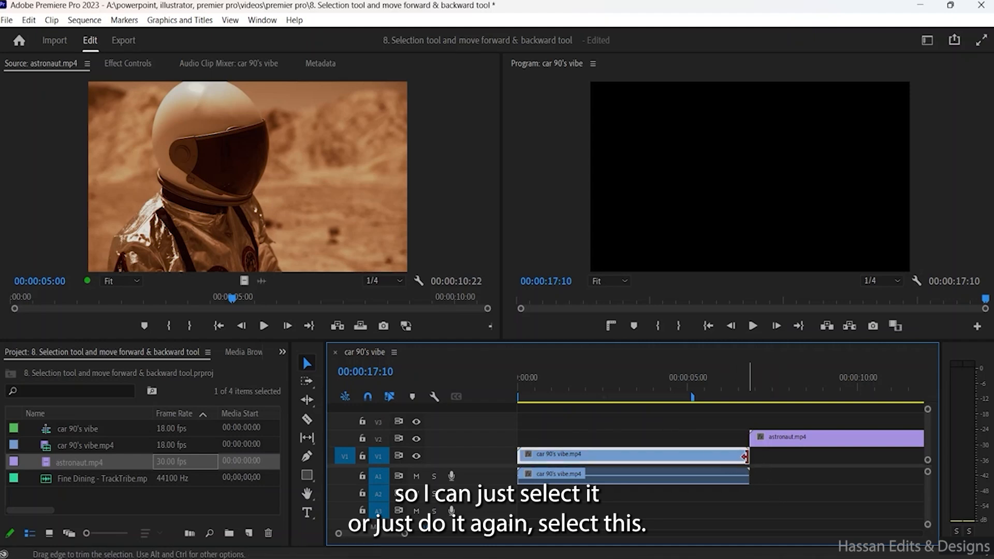
left_click(745, 456)
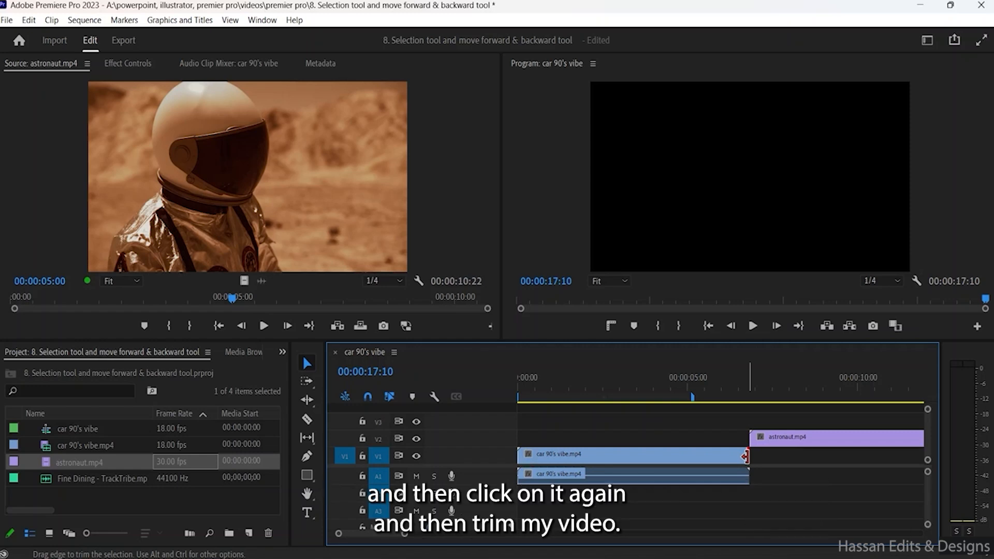
left_click_drag(742, 456, 633, 457)
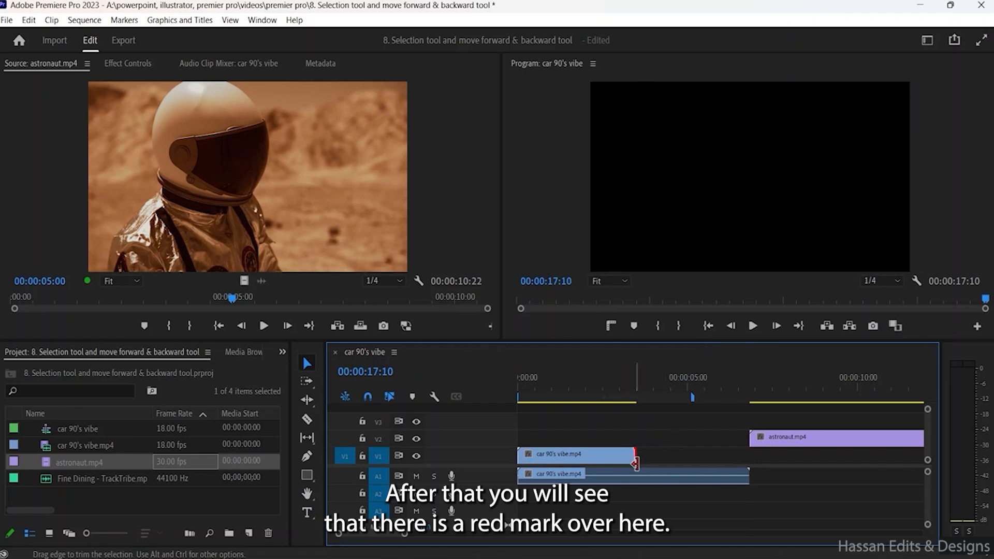
Step: Extend the trimmed end of the car video on V1 very slightly and select the astronaut.mp4 clip on V2
left_click(617, 436)
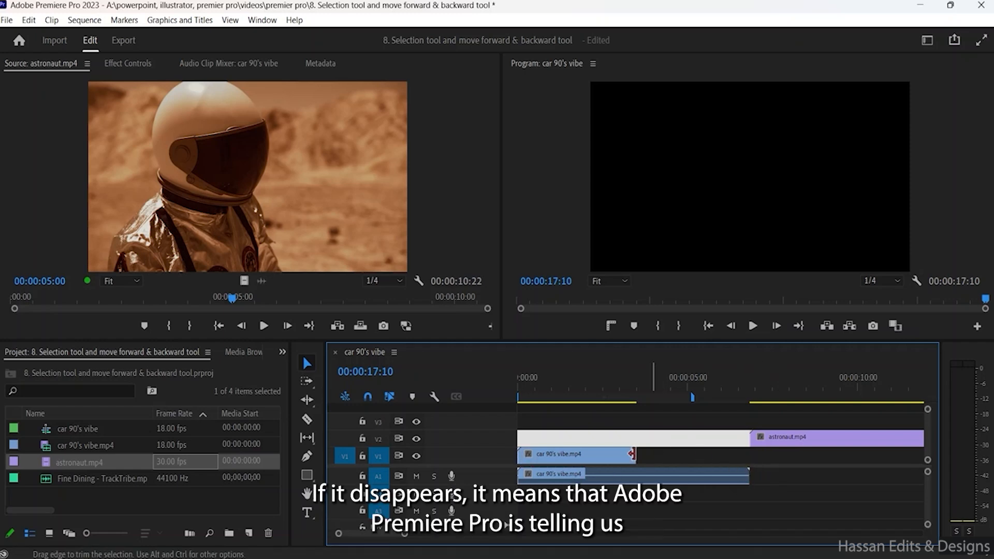
left_click(658, 453)
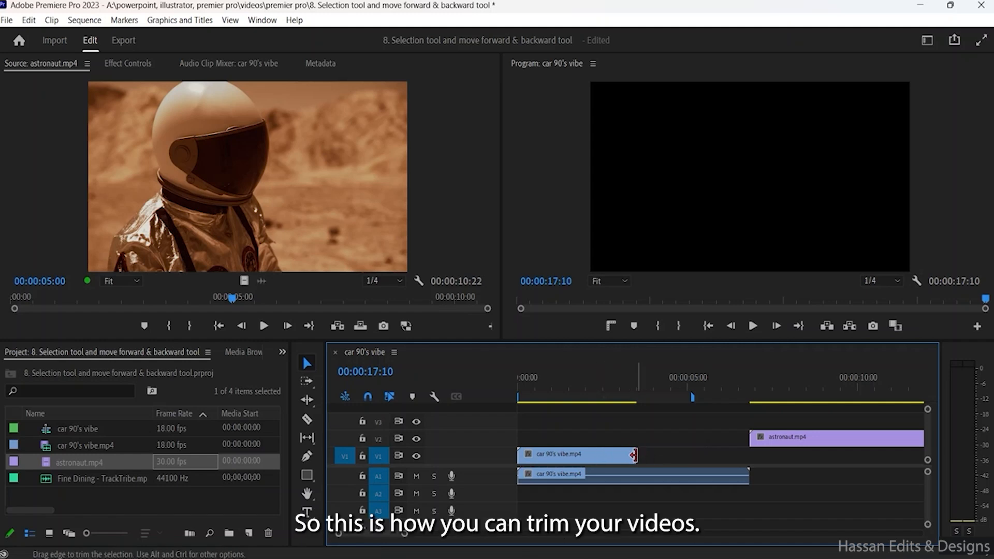
mouse_move(638, 454)
left_mouse_down()
mouse_move(625, 454)
mouse_move(645, 454)
left_mouse_up()
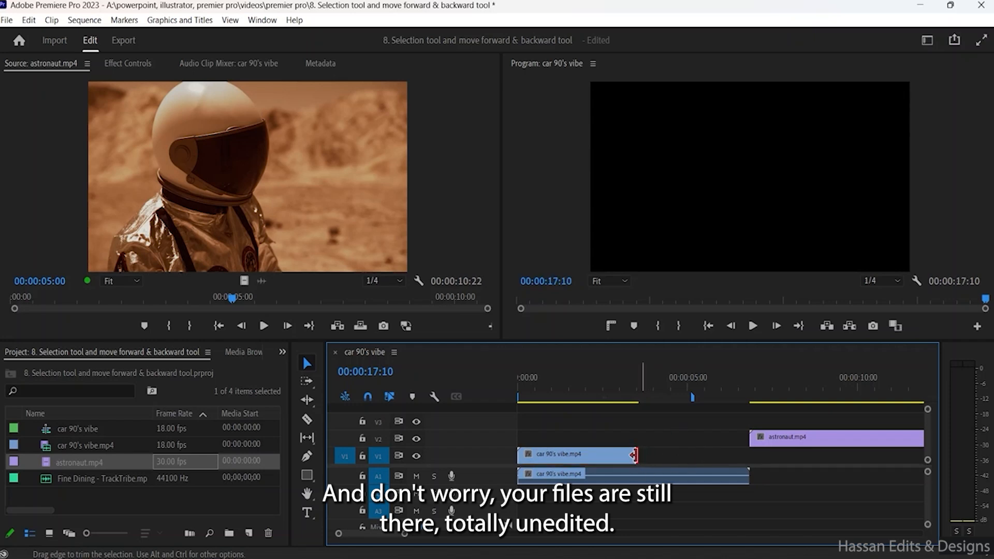
mouse_move(773, 442)
left_mouse_down()
mouse_move(723, 442)
mouse_move(771, 439)
left_mouse_up()
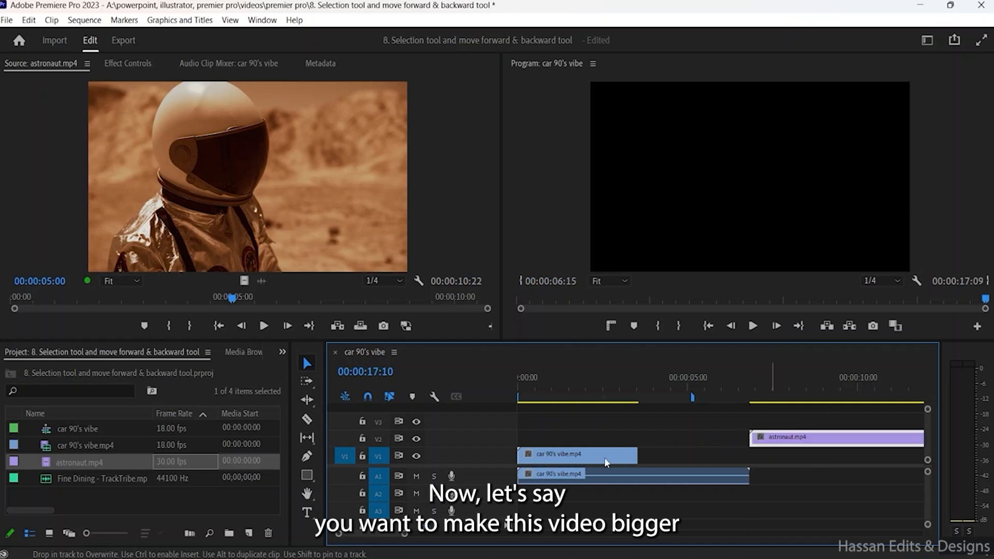
Step: Extend the end of the car 90's vibe.mp4 video on V1 to its media limit, meeting the start of the astronaut clip
left_click(606, 458)
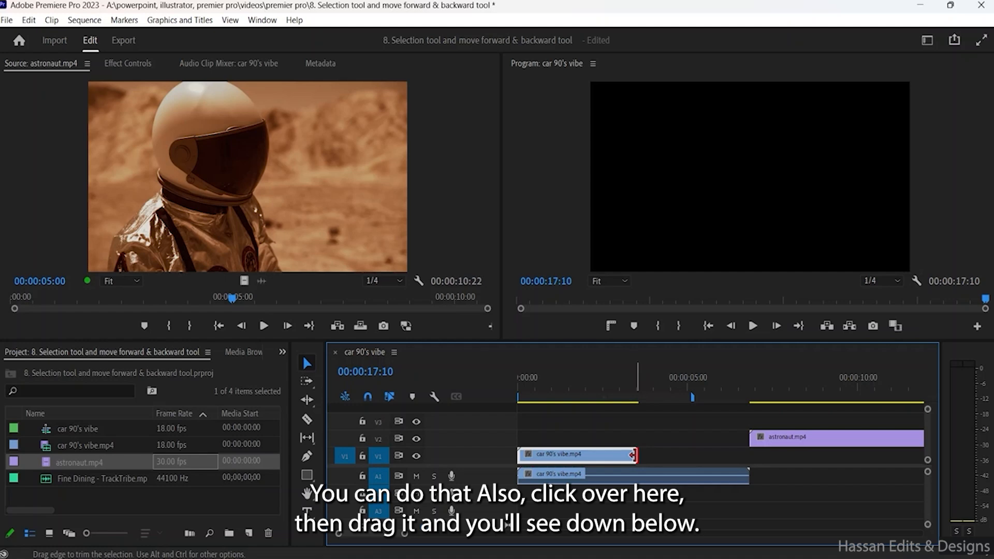
left_click_drag(633, 456, 749, 458)
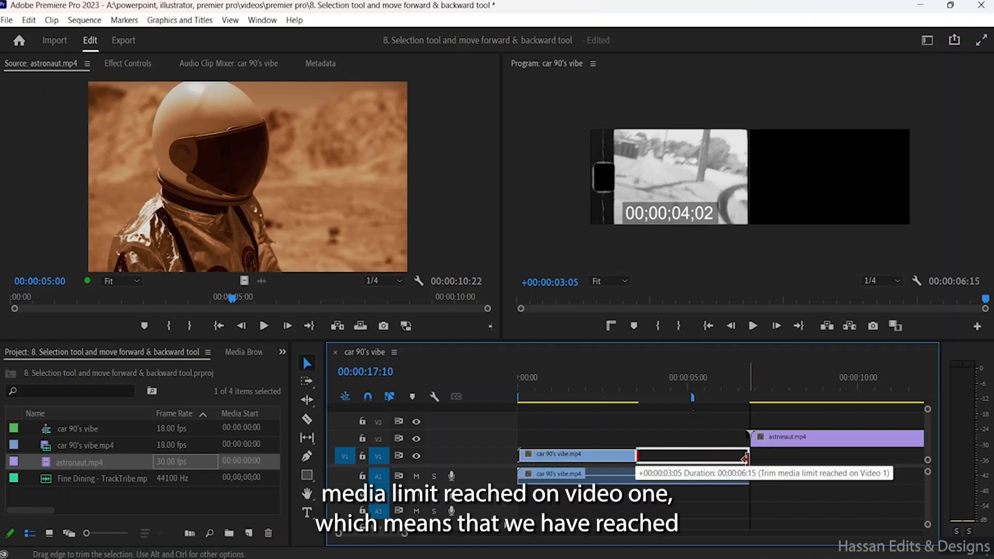
left_click_drag(745, 458, 745, 459)
left_click(738, 455)
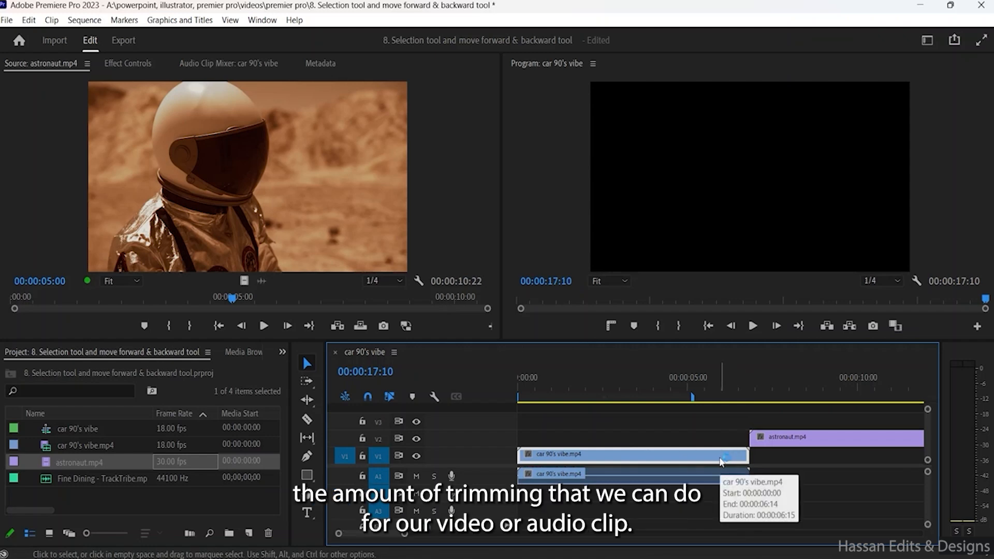
Step: Trim the end of the car audio on A1 to about 4.5 seconds and extend it back to the end of the car video
left_click(622, 477)
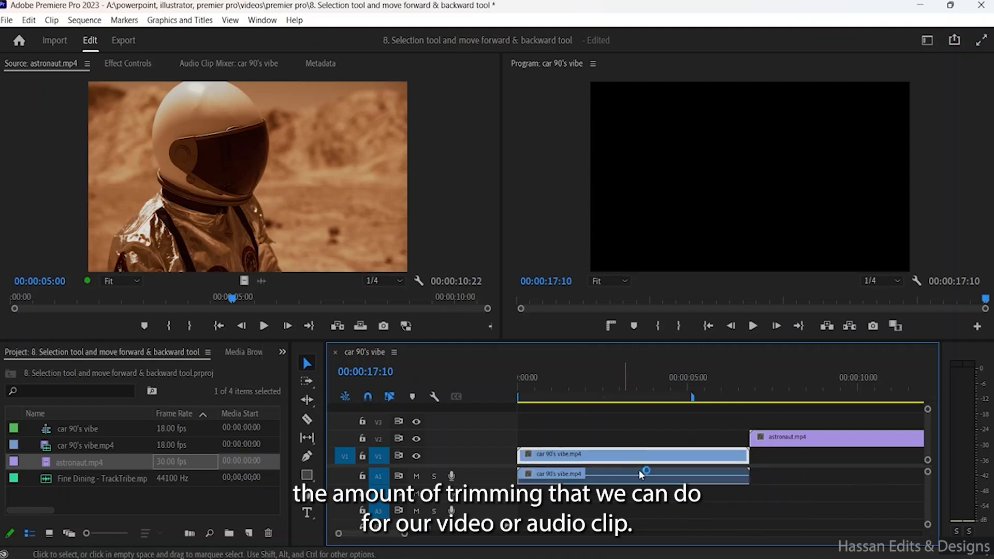
left_click_drag(745, 476, 672, 475)
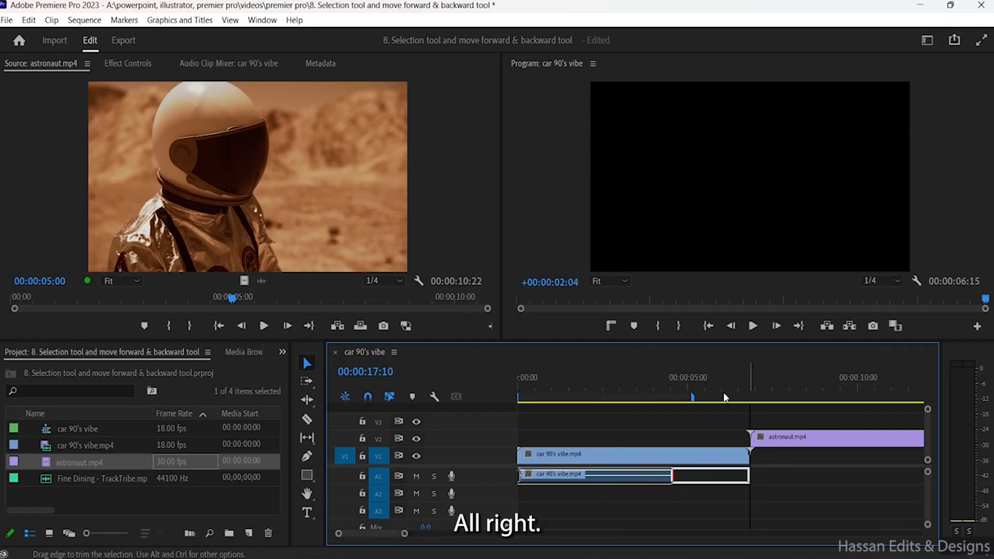
Step: Select the car 90's vibe.mp4 video on V1 together with its audio on A1 and link them
right_click(649, 463)
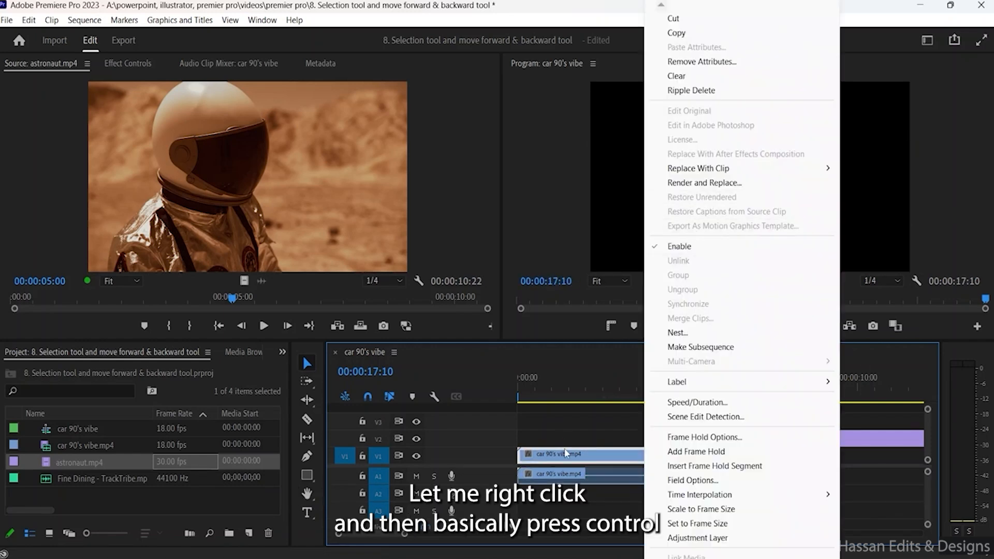
left_click(566, 477)
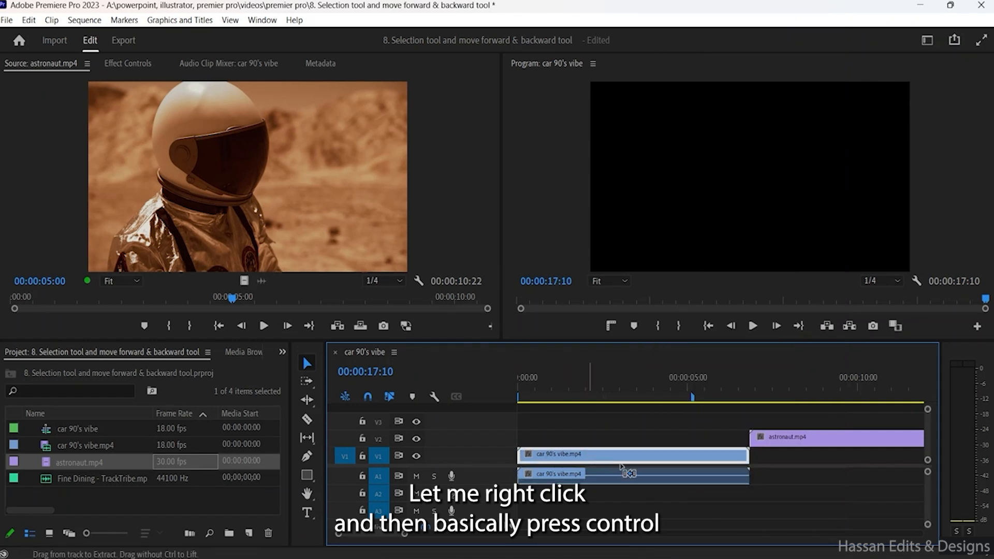
left_click(598, 461, "shift")
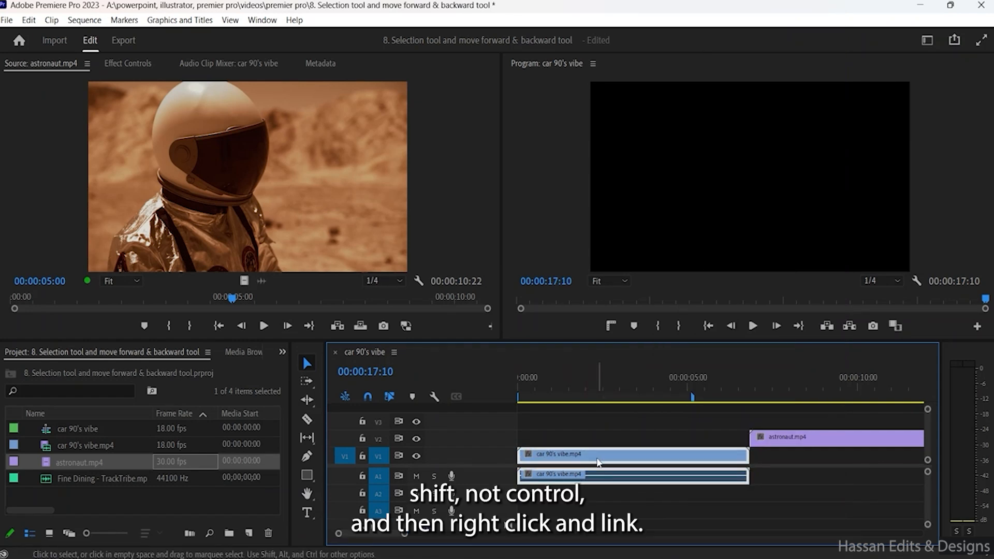
right_click(598, 461)
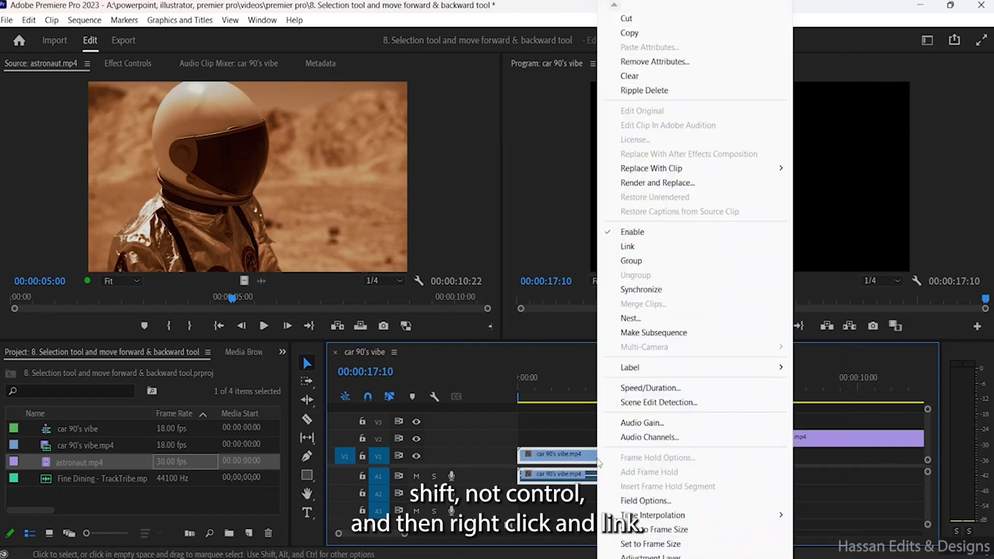
left_click(642, 247)
left_click(734, 468)
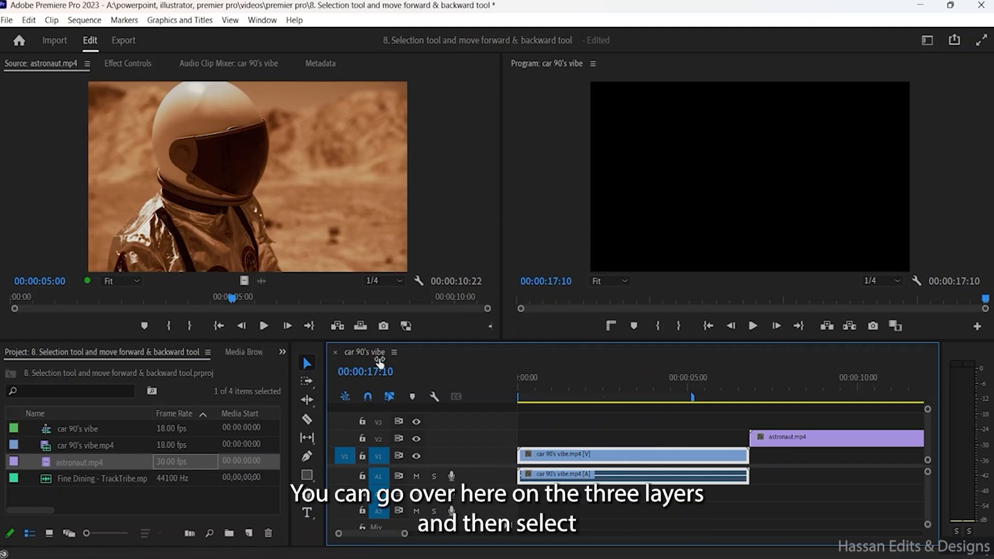
Step: Set the timeline to show continuous video thumbnails and expand the V1 track height
left_click(392, 353)
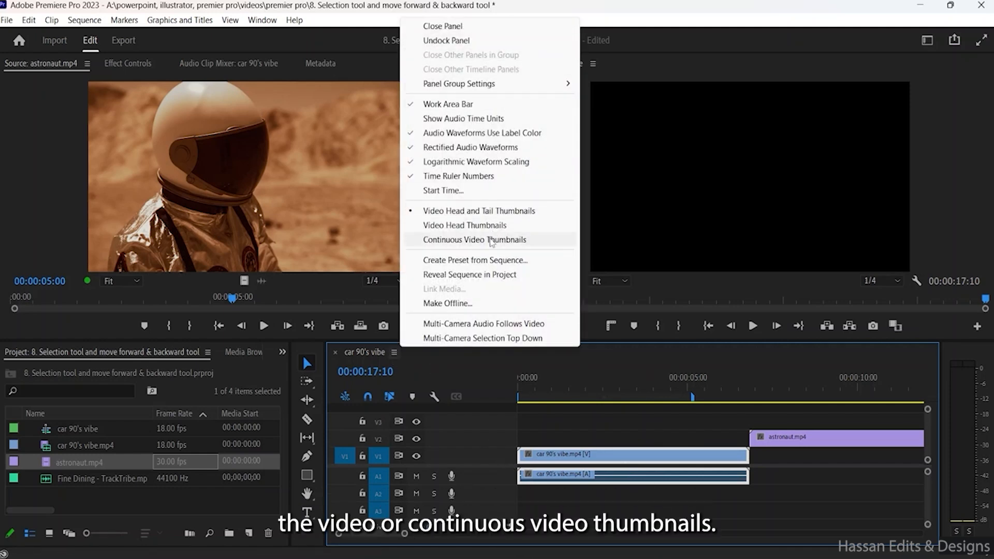
left_click(464, 241)
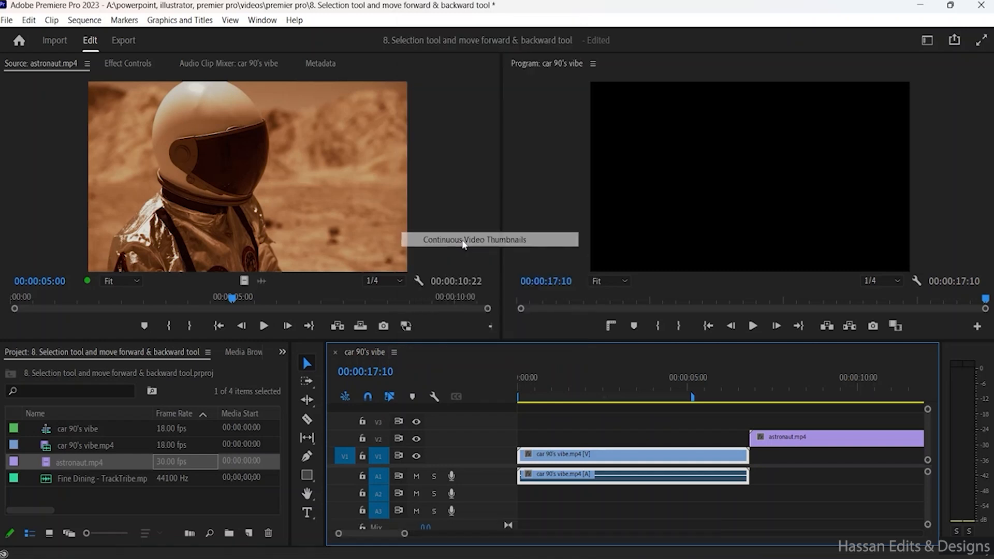
double_click(496, 458)
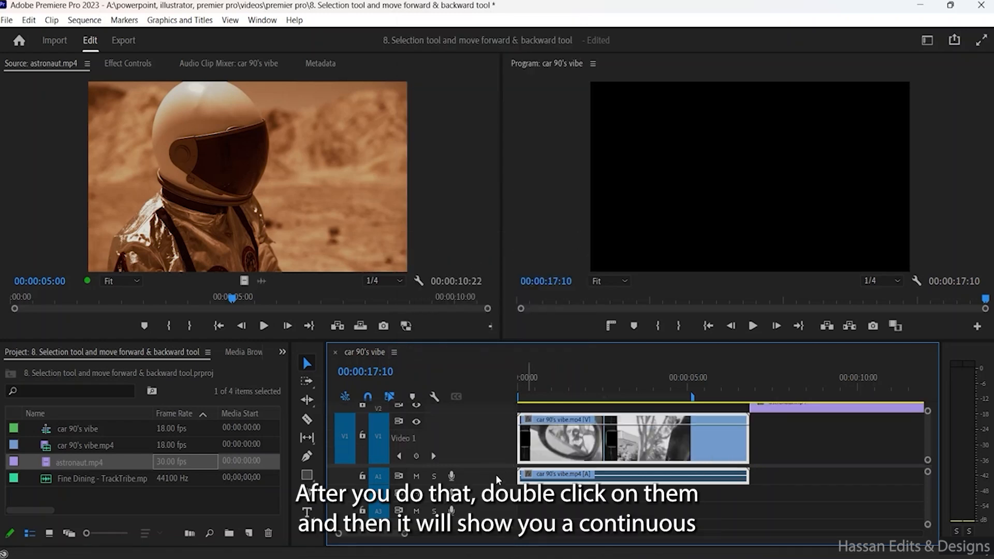
double_click(495, 474)
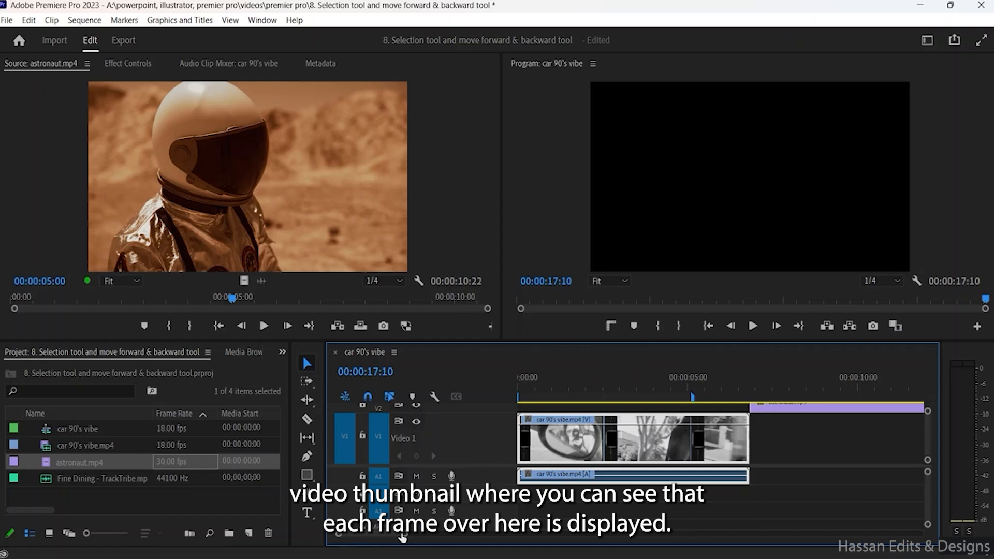
Step: Examine the car clip's frame thumbnails on V1 up close along its length, and return to an overview of the sequence
left_click_drag(403, 537, 344, 537)
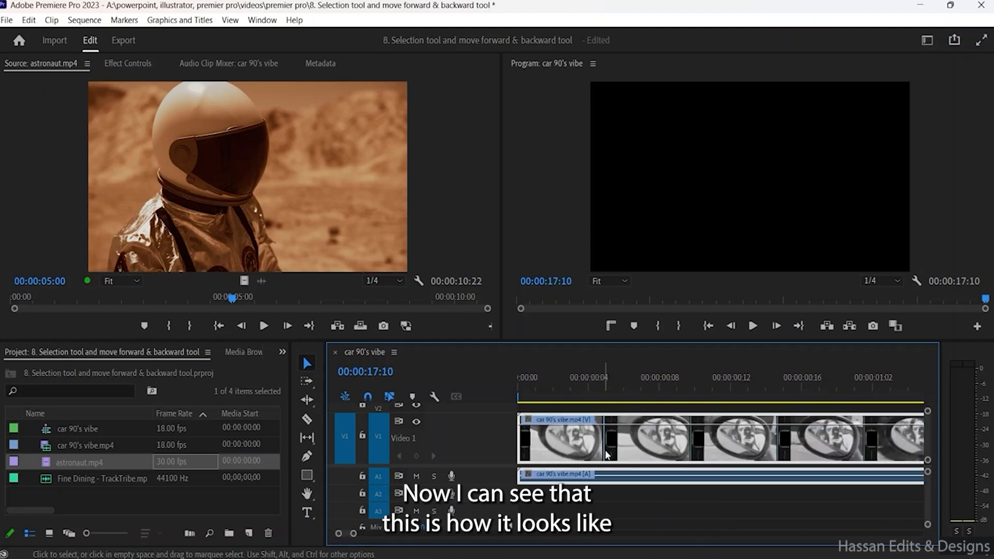
scroll(611, 451, "down", 5)
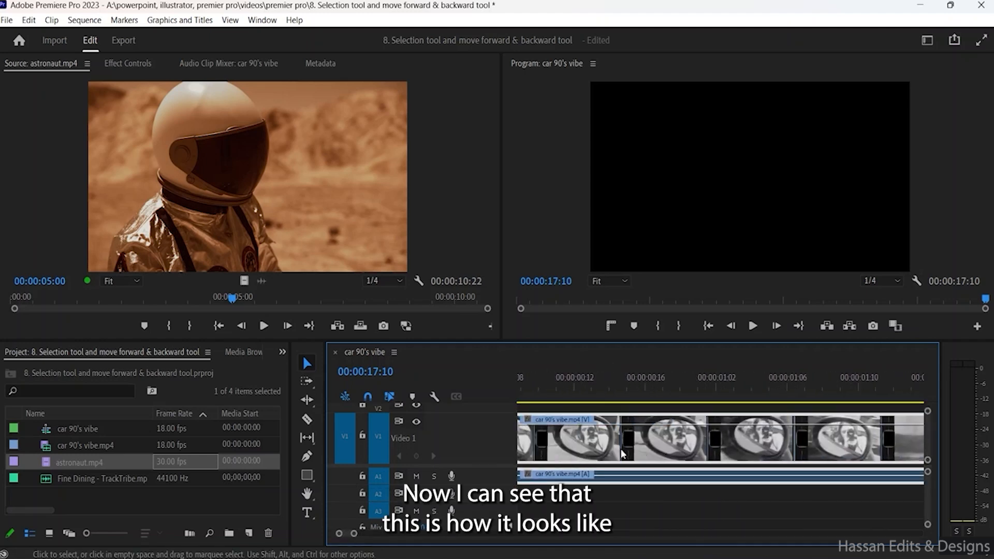
scroll(620, 449, "up", 5)
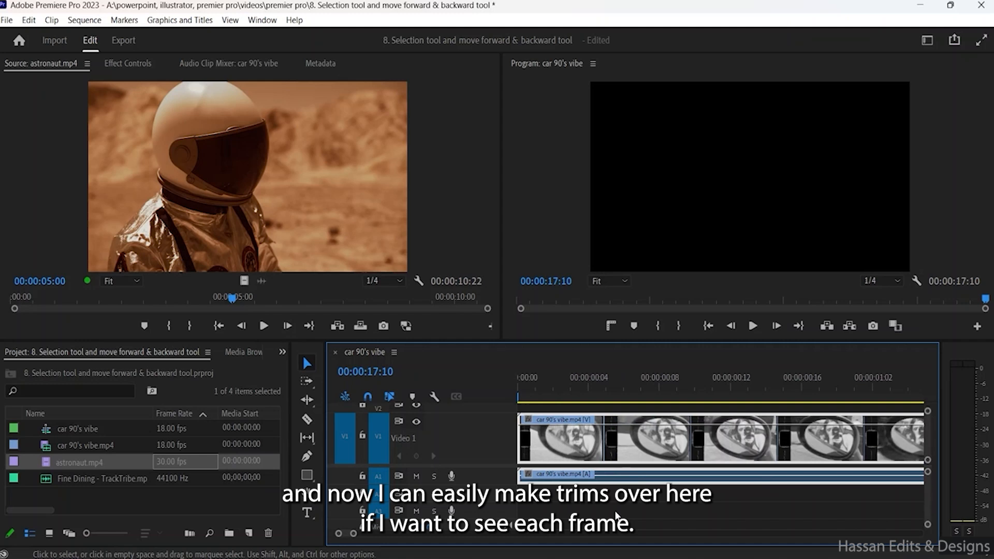
scroll(782, 446, "down", 1)
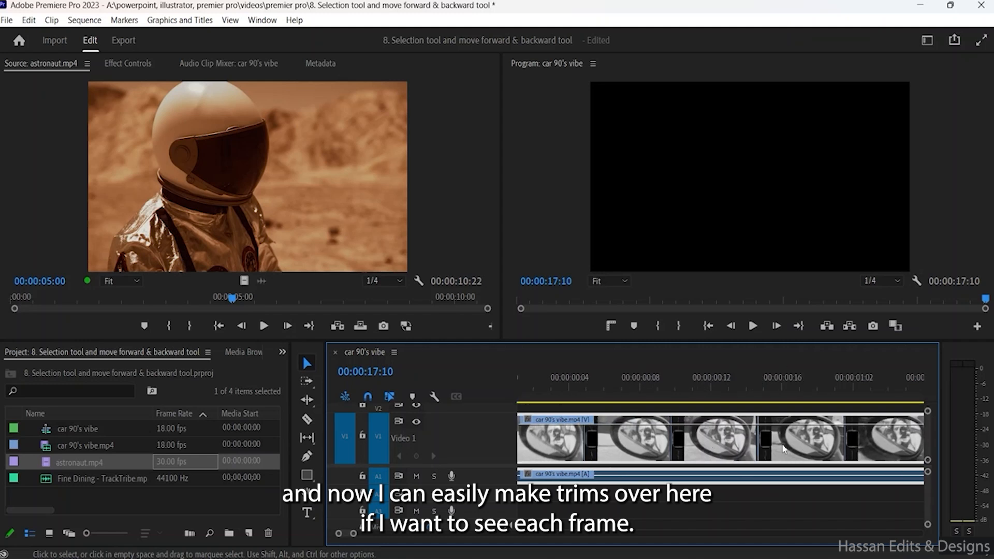
scroll(782, 448, "down", 12)
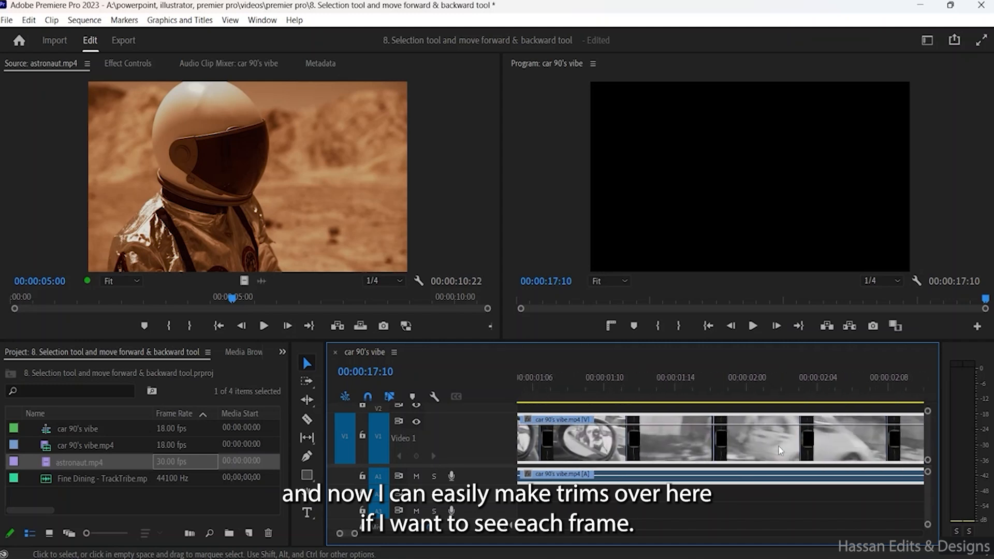
scroll(778, 447, "down", 12)
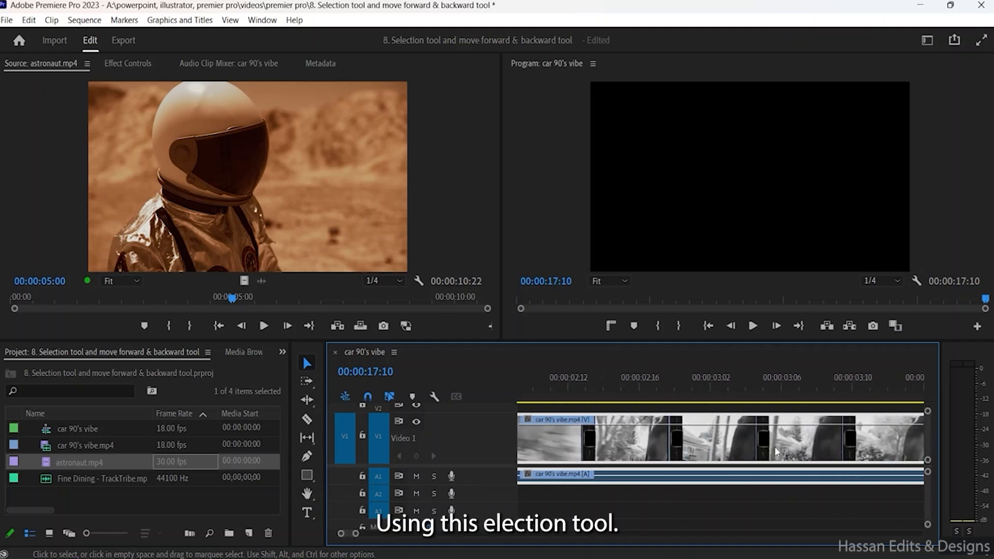
scroll(776, 449, "down", 12)
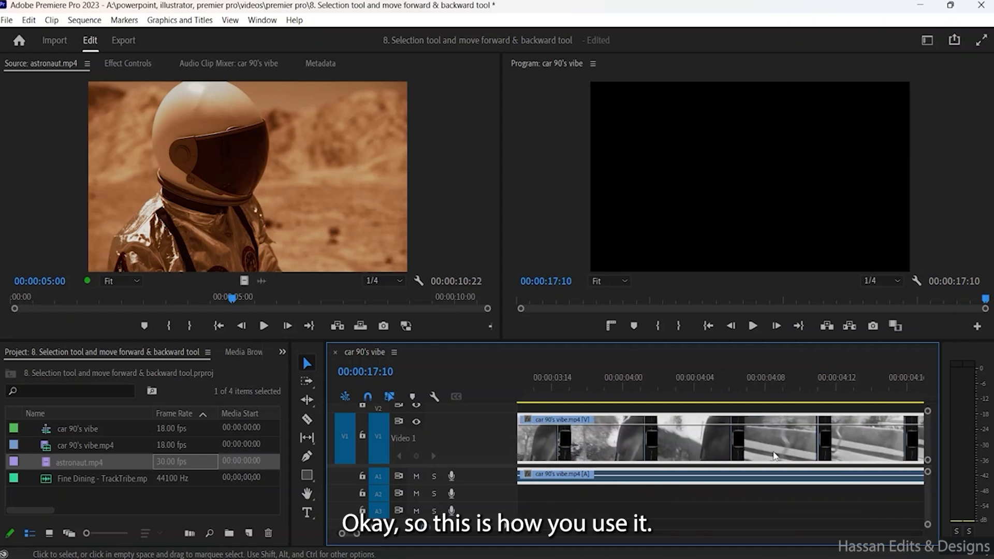
scroll(775, 456, "down", 4)
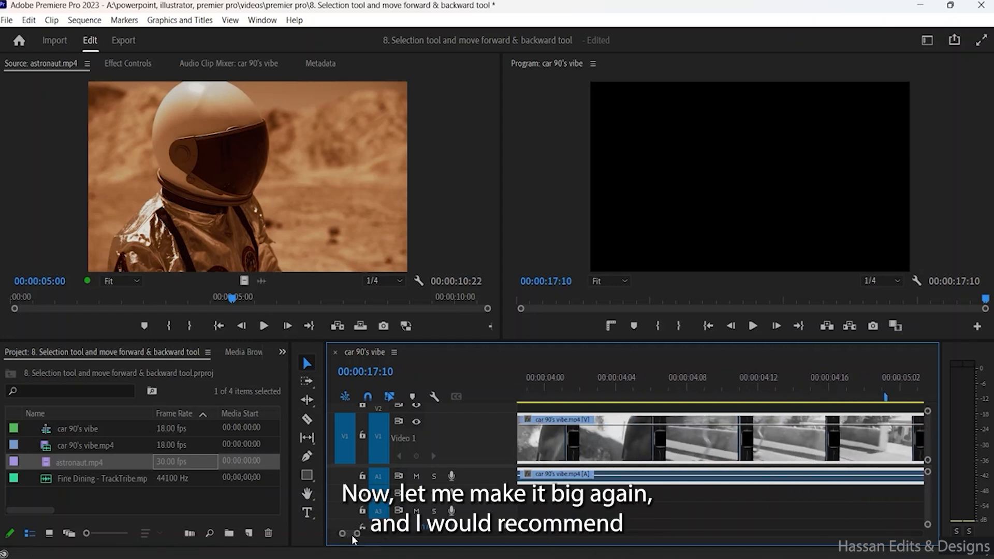
left_click_drag(352, 536, 399, 539)
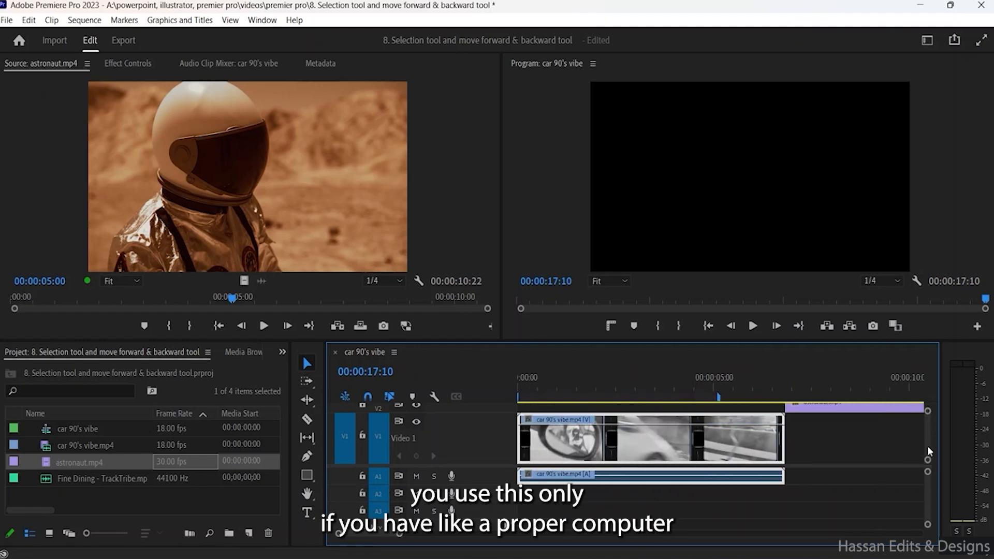
Step: Set the timeline to show video head and tail thumbnails on its clips
left_click_drag(928, 446, 934, 447)
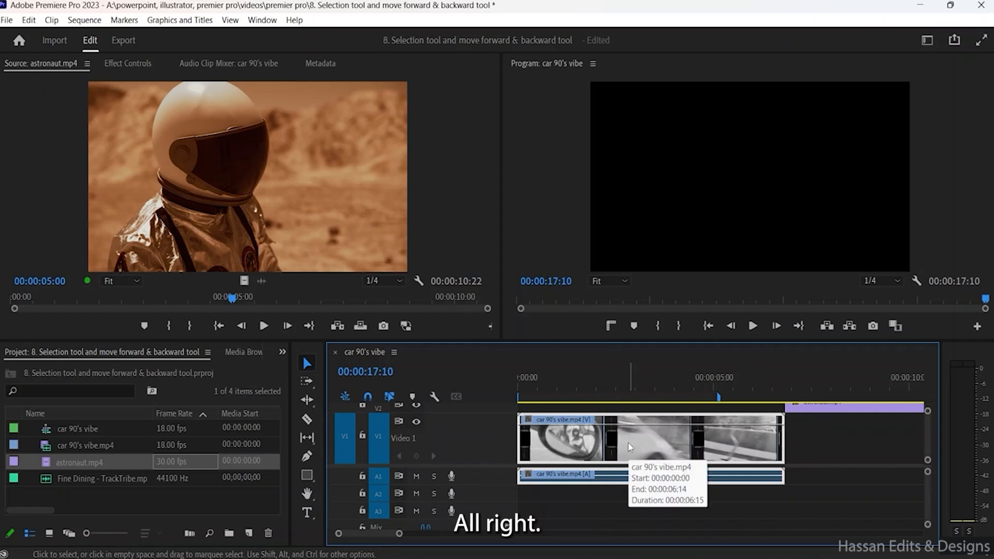
right_click(565, 443)
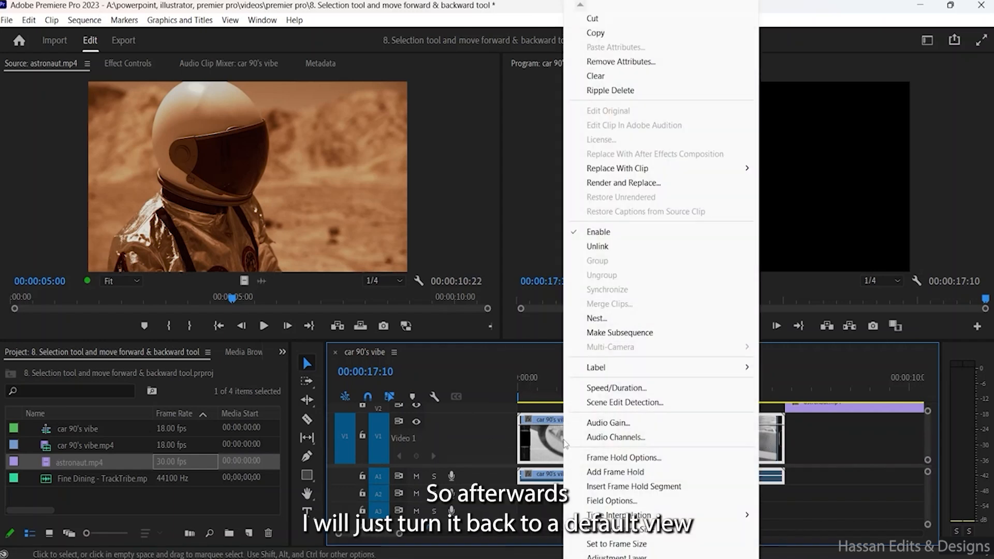
left_click(508, 433)
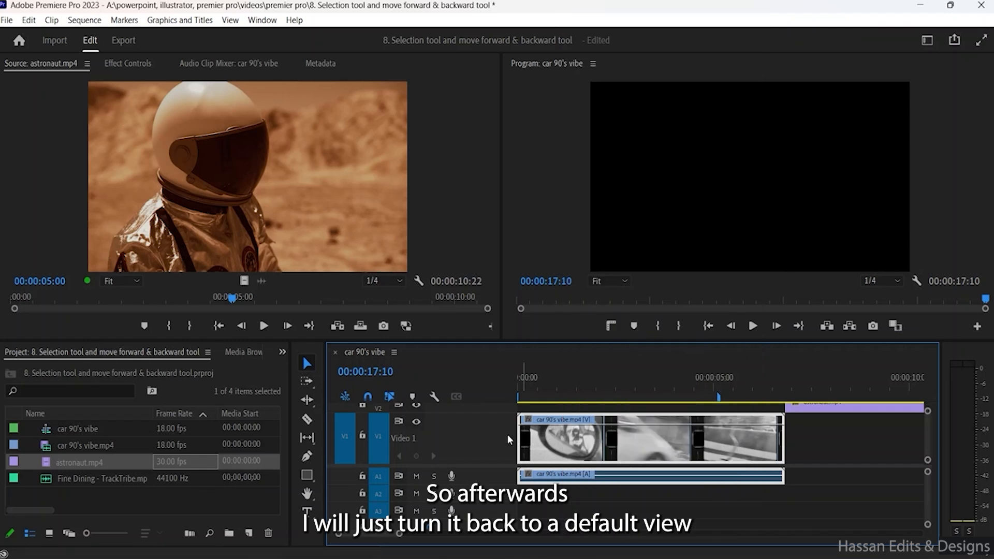
left_click(393, 352)
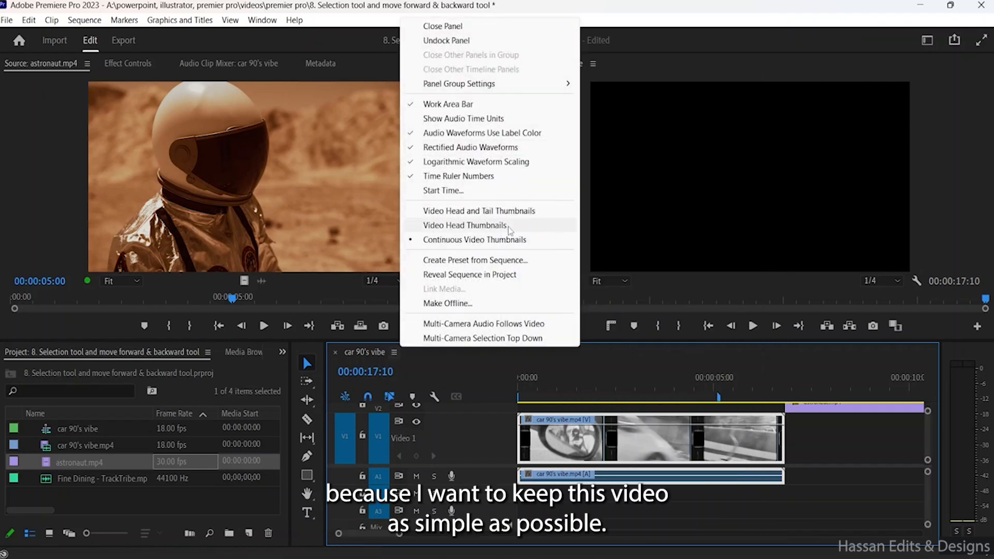
left_click(486, 210)
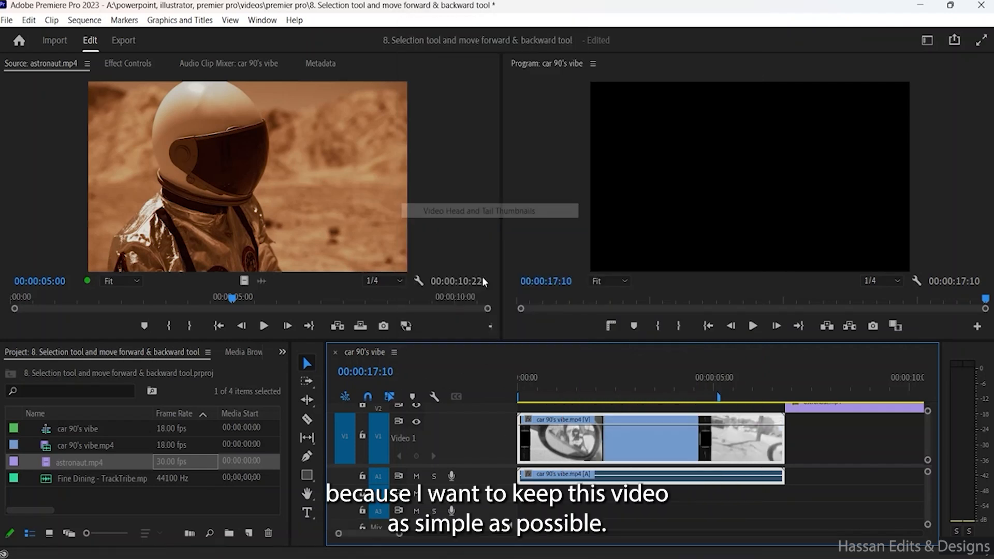
Step: Toggle the V1 track between expanded and minimized height, leaving it minimized
double_click(459, 443)
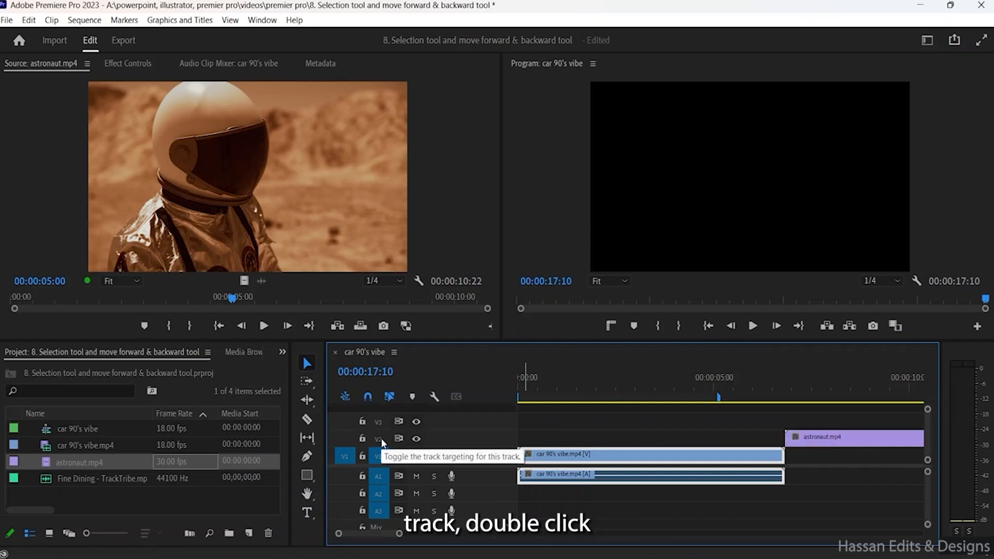
double_click(487, 455)
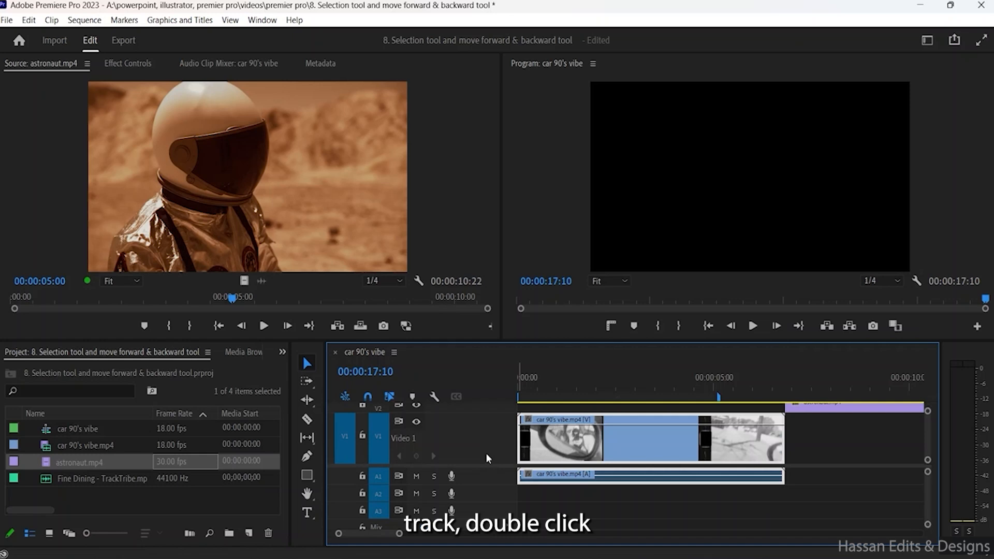
double_click(486, 456)
double_click(493, 444)
double_click(493, 440)
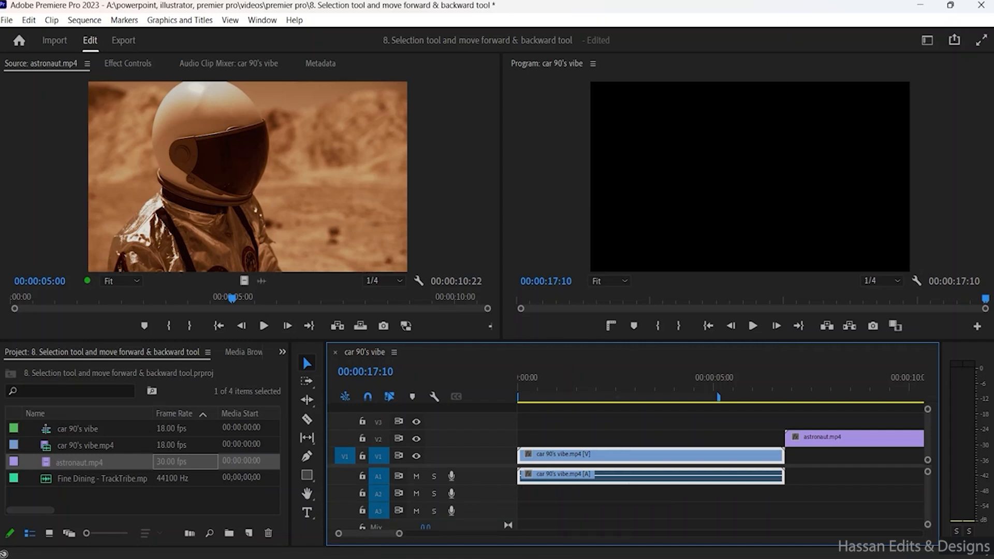
right_click(309, 382)
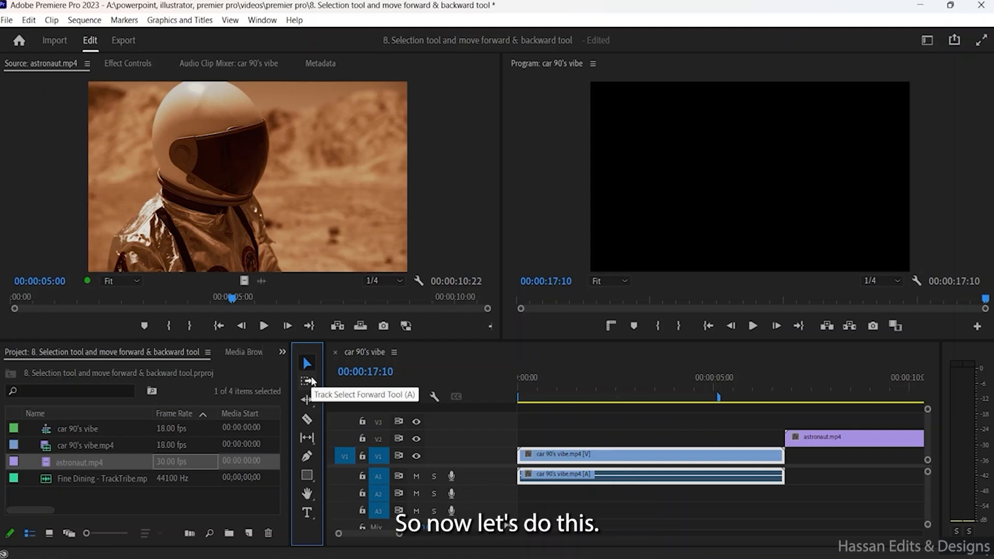
left_click(312, 381)
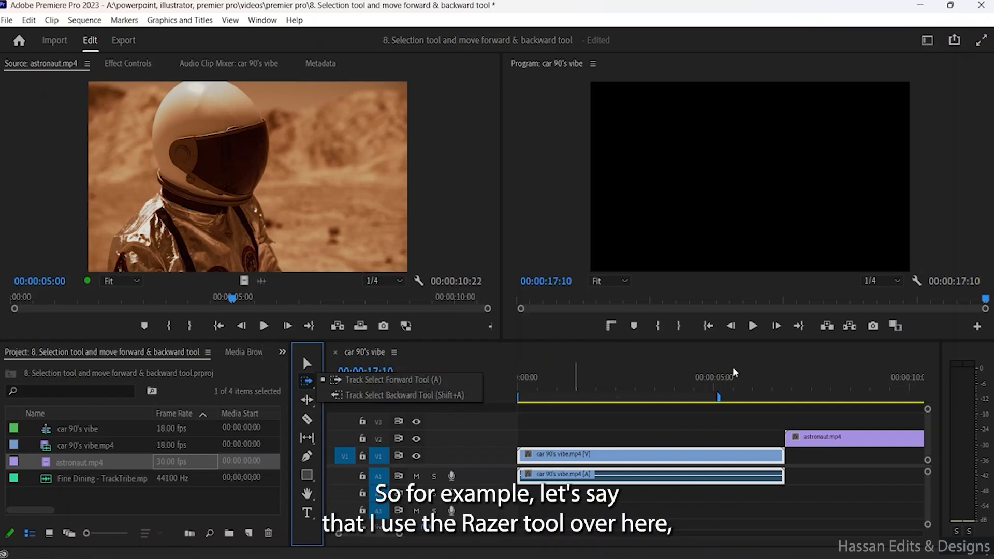
left_click(307, 363)
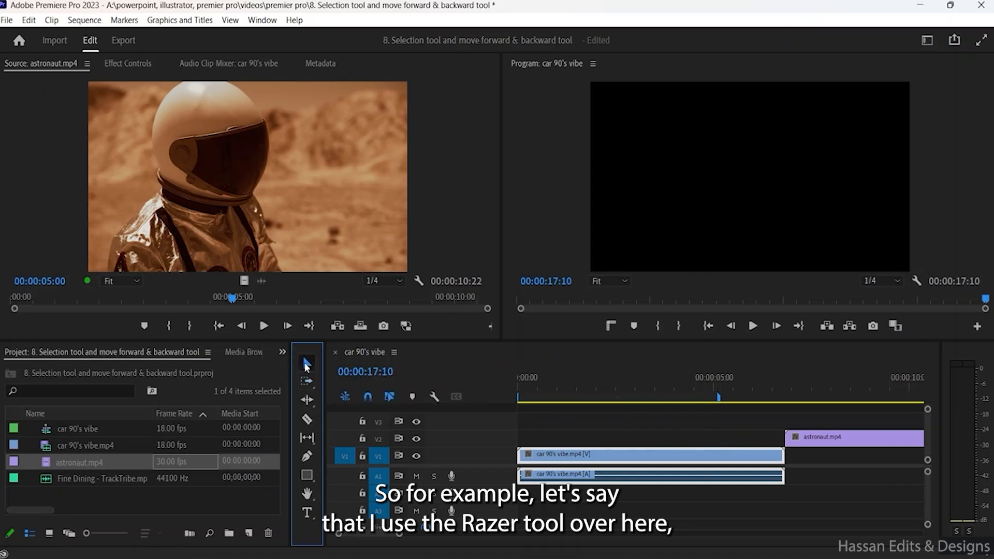
Step: Razor the car 90's vibe.mp4 clip into five sections, cutting at about 2.2, 3.4, 4.5 and 5.9 seconds
left_click(307, 419)
left_click(604, 457)
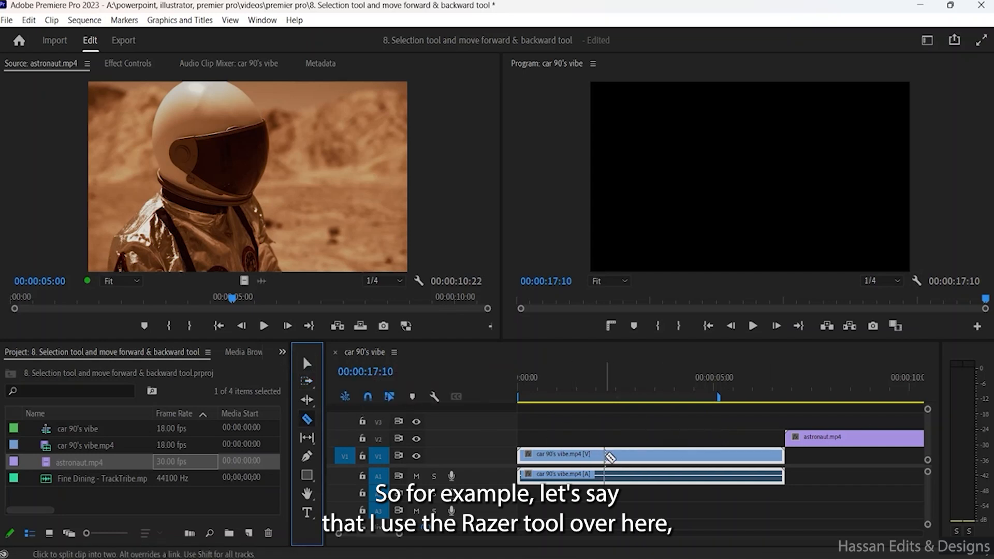
left_click(694, 457)
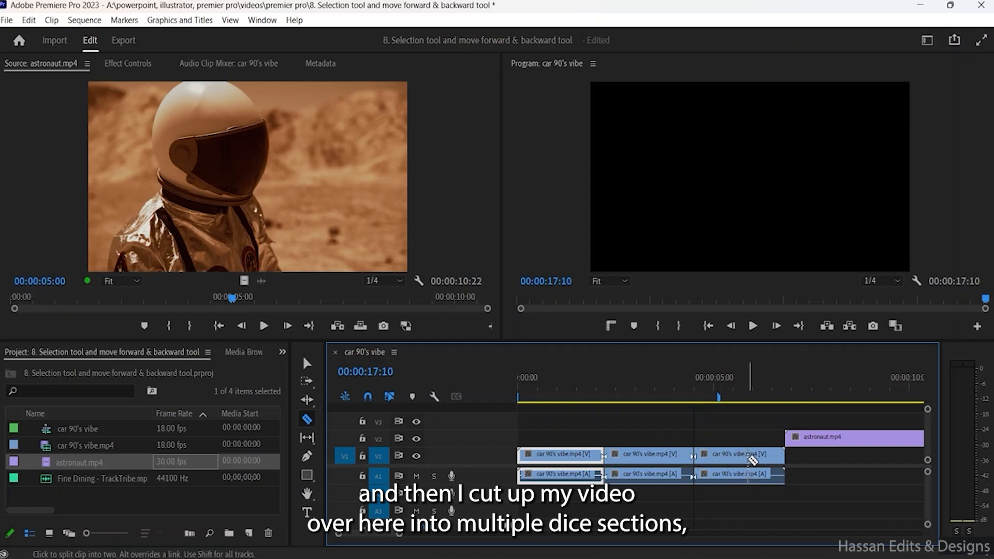
left_click(748, 456)
left_click(652, 456)
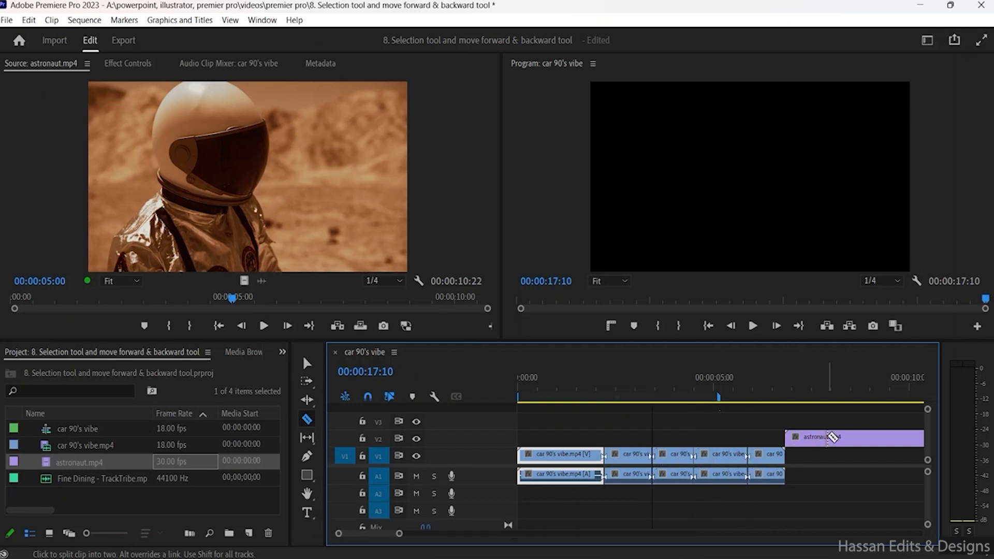
Step: Razor the astronaut.mp4 clip on V2 into four sections, cutting at about 8.5, 10.5 and 12.6 seconds
scroll(829, 442, "right", 1)
left_click(814, 438)
scroll(807, 439, "right", 3)
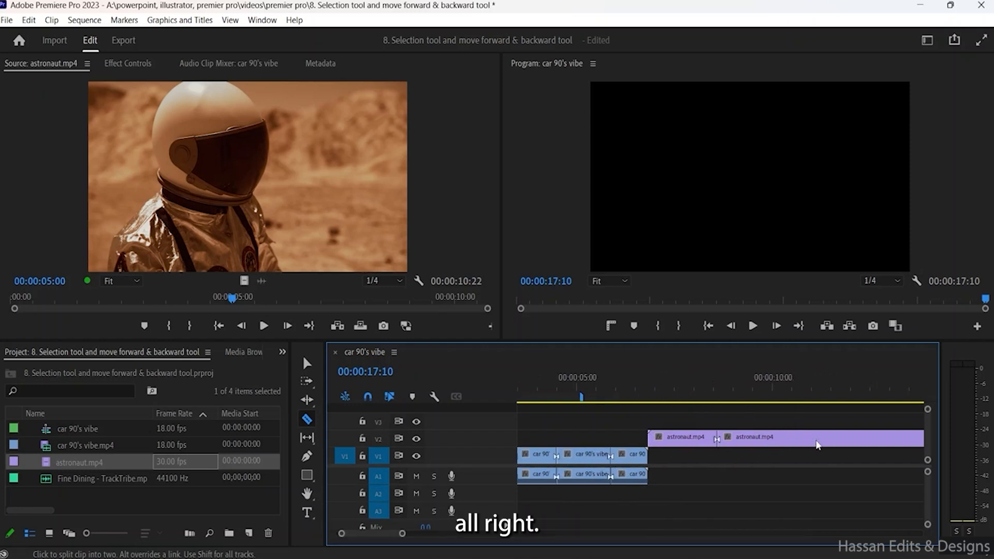
left_click(775, 438)
left_click(856, 438)
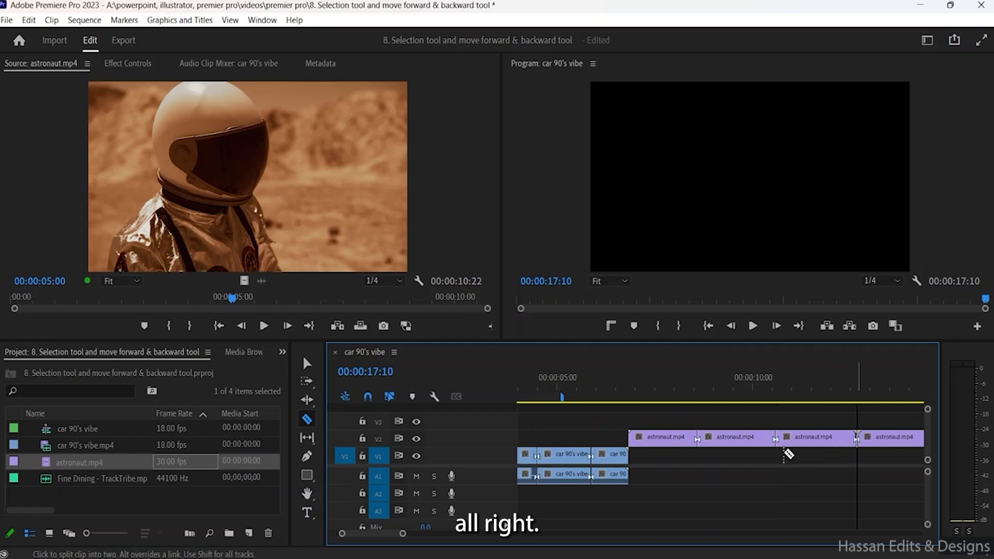
scroll(684, 460, "left", 4)
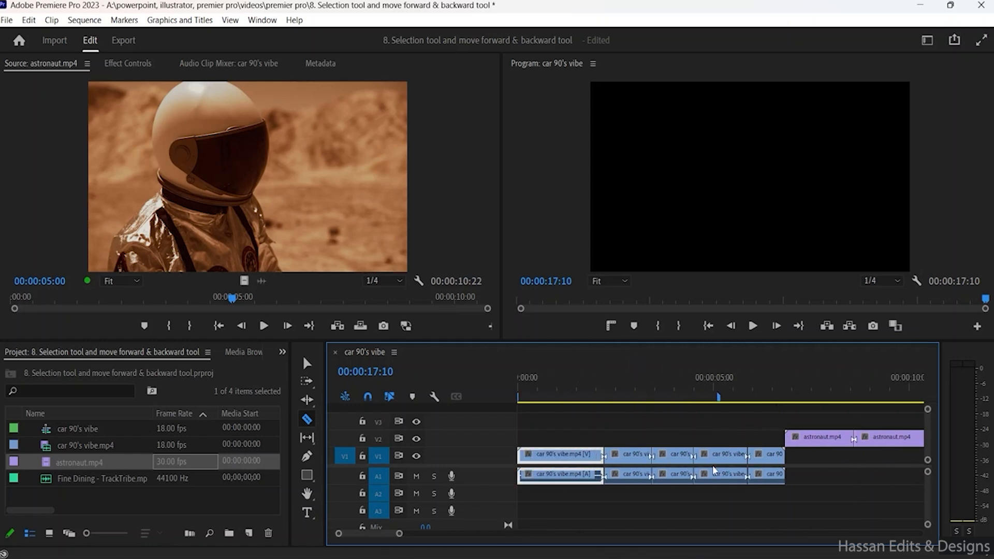
Step: Look through the Track Select tool variants and activate the Track Select Forward Tool
left_click(309, 382)
left_click(307, 382)
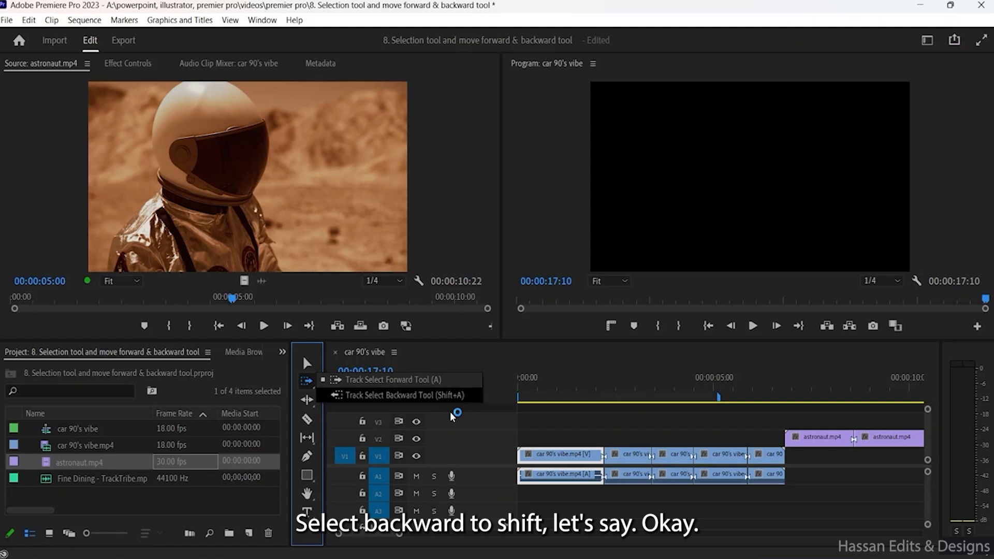
left_click(306, 383)
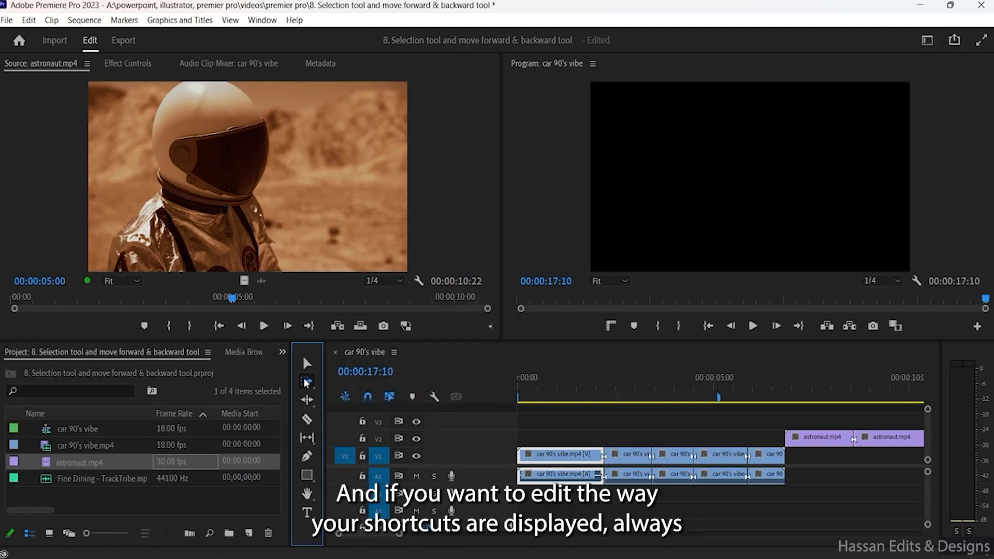
Step: Look up the shortcuts assigned to the Track Select Forward and Backward tools by searching the keyboard shortcuts for "track s"
left_click(27, 21)
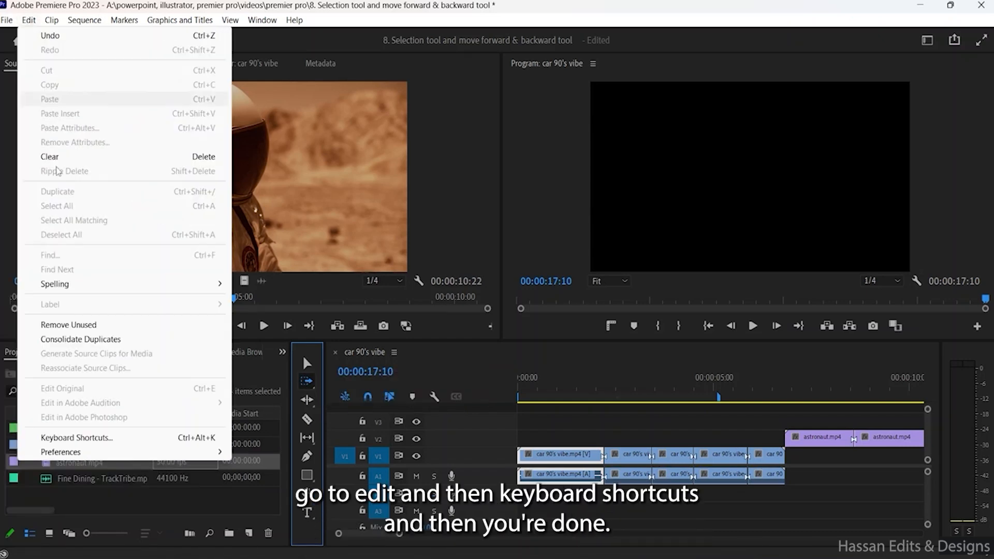
left_click(76, 437)
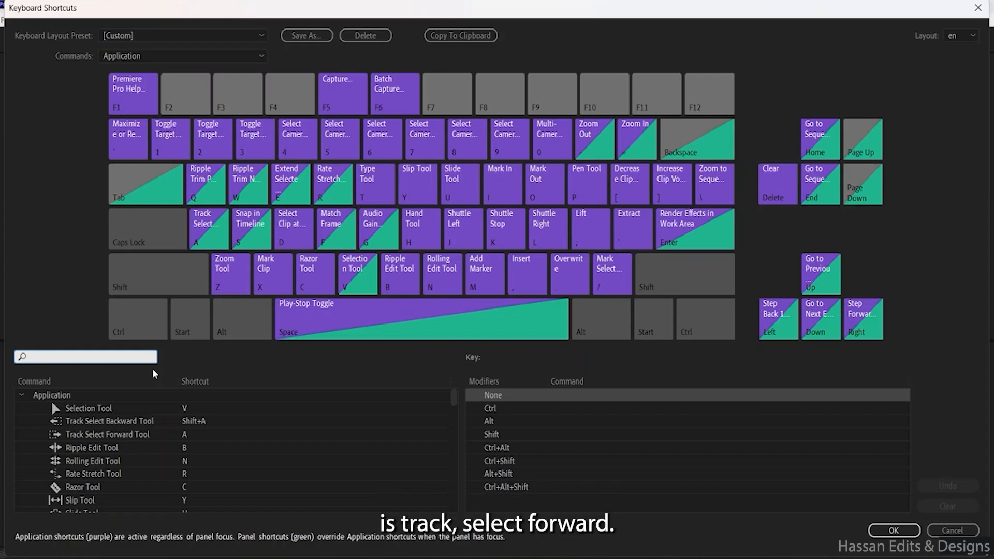
type("track s")
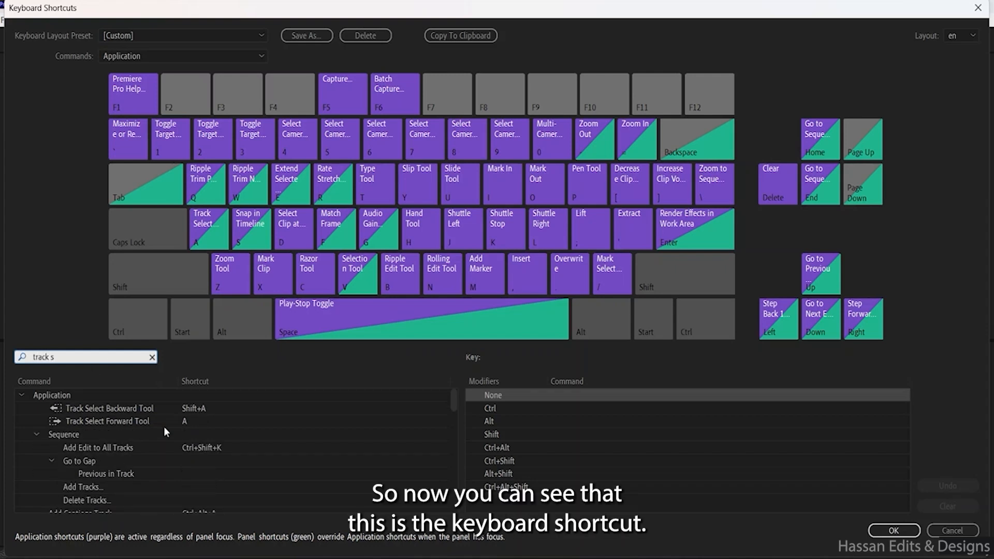
left_click(203, 421)
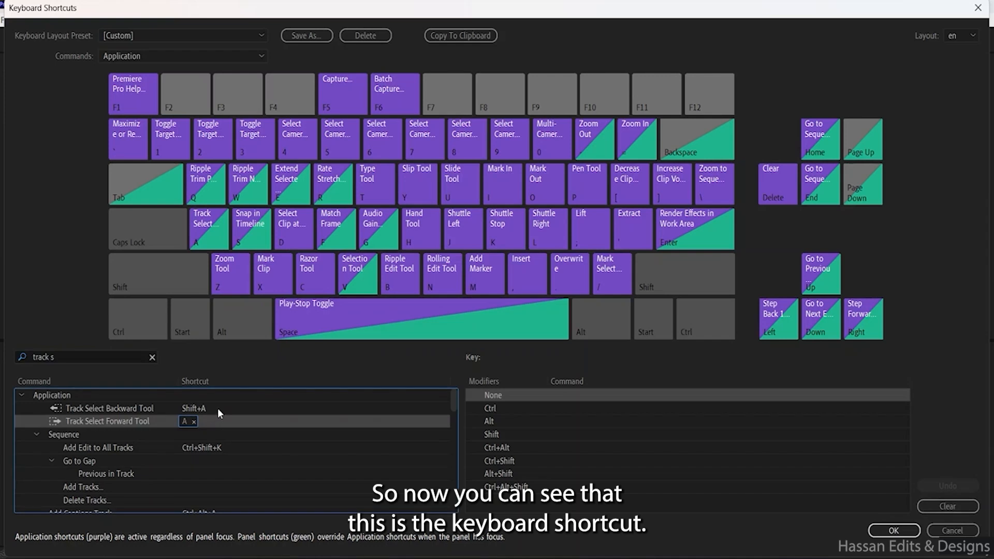
left_click(204, 408)
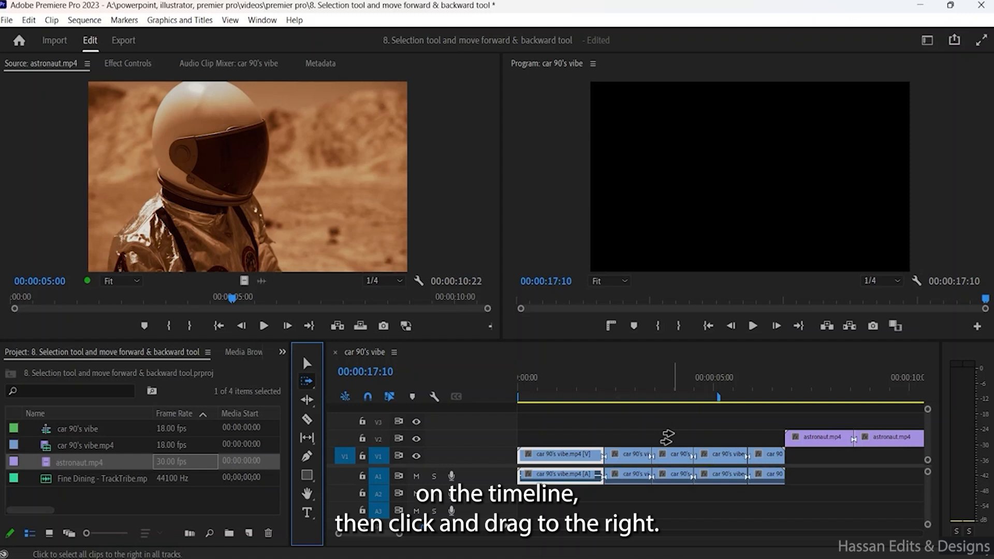
Step: Track-select all clips from the third car section onward, shift them about 2.7 seconds forward and back again, and deselect them
left_click_drag(666, 438, 779, 462)
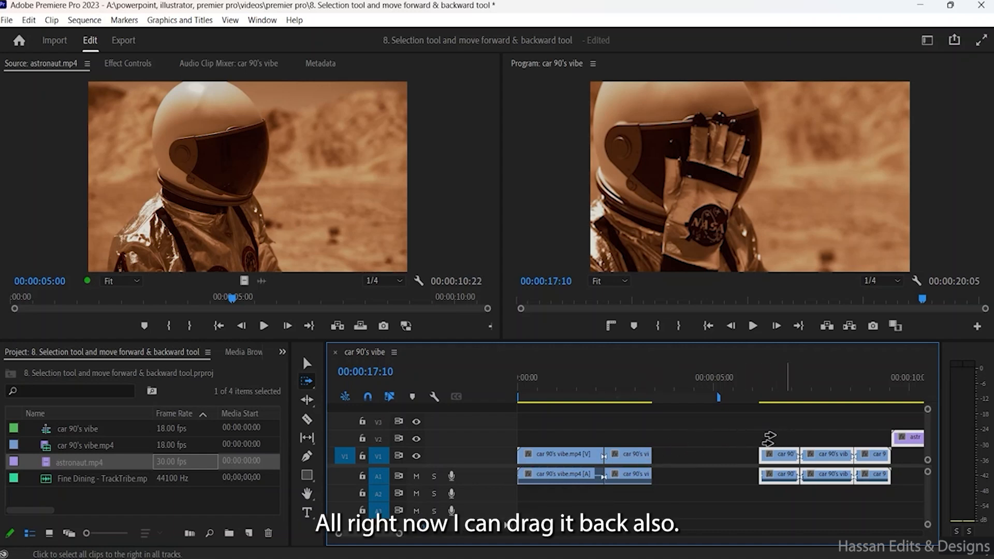
left_click_drag(768, 436, 683, 437)
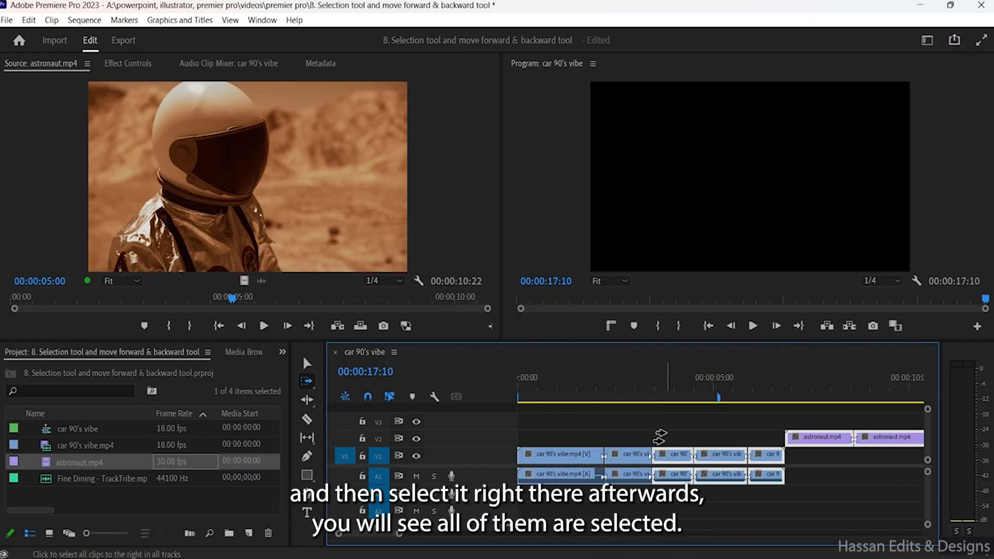
key("v")
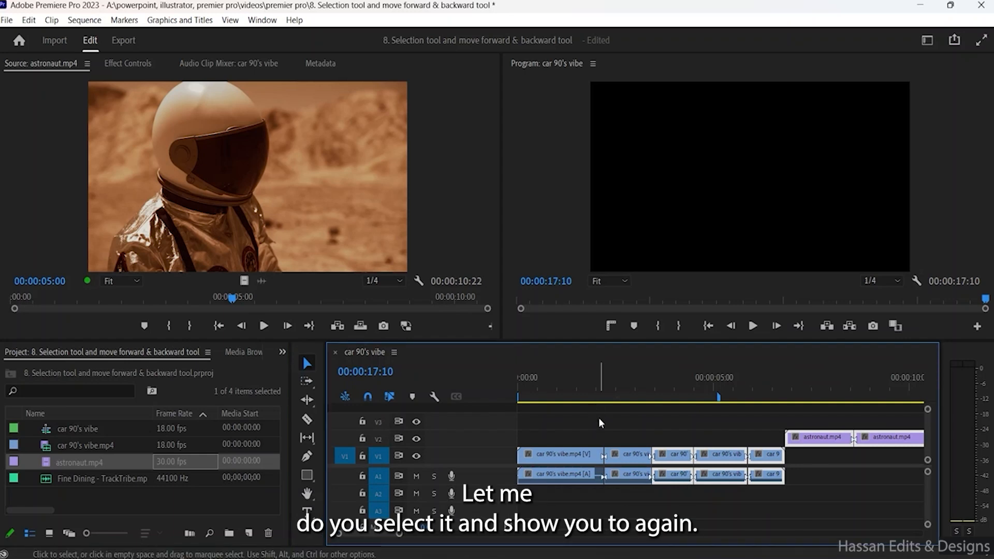
left_click(599, 418)
Step: Select all clips on every track from the third car section onward with the Track Select Forward Tool
left_click(307, 381)
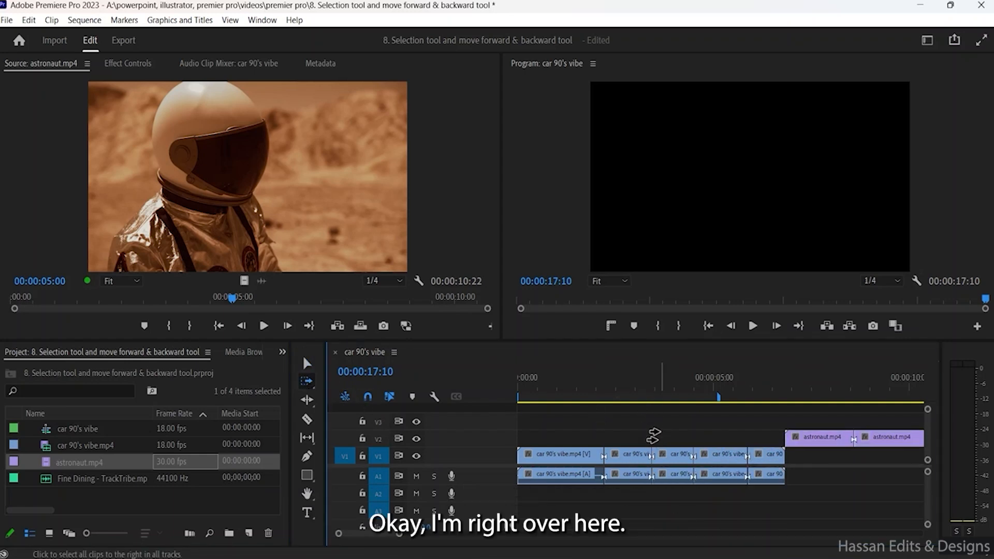
left_click(654, 438)
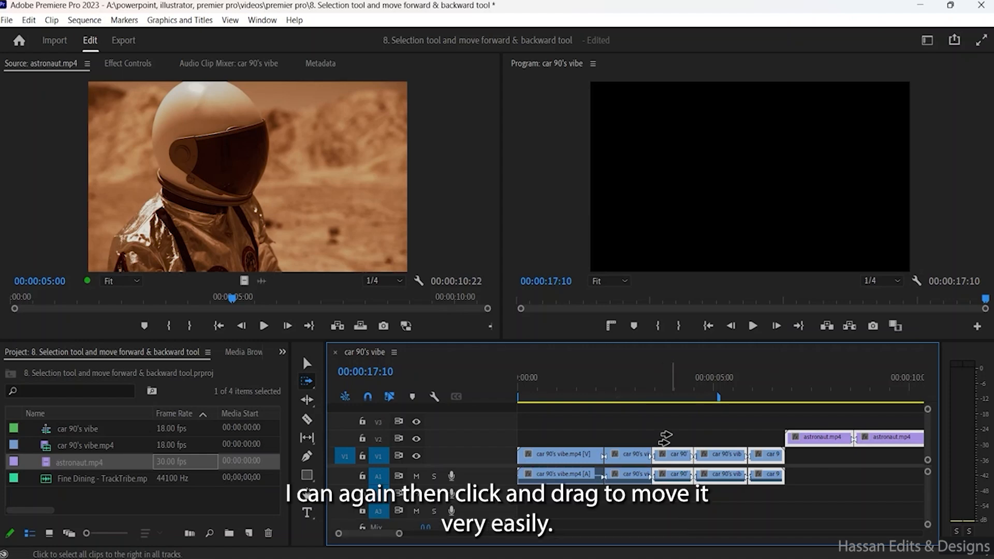
mouse_move(667, 438)
left_mouse_down()
mouse_move(763, 440)
mouse_move(710, 440)
mouse_move(692, 422)
mouse_move(699, 527)
mouse_move(682, 440)
left_mouse_up()
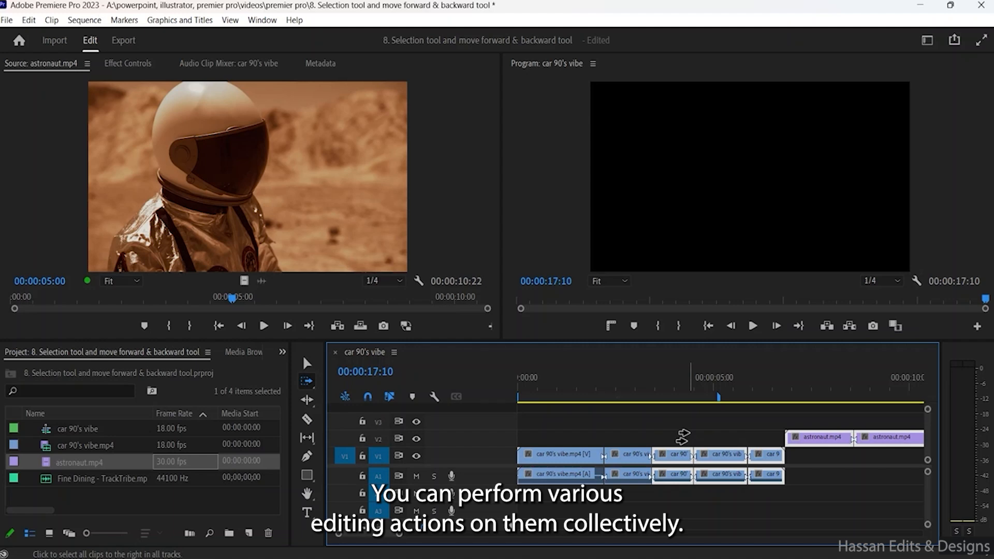
Step: Narrow the forward track selection to all clips from the fourth car section onward
left_click(727, 438)
left_click_drag(724, 437, 739, 436)
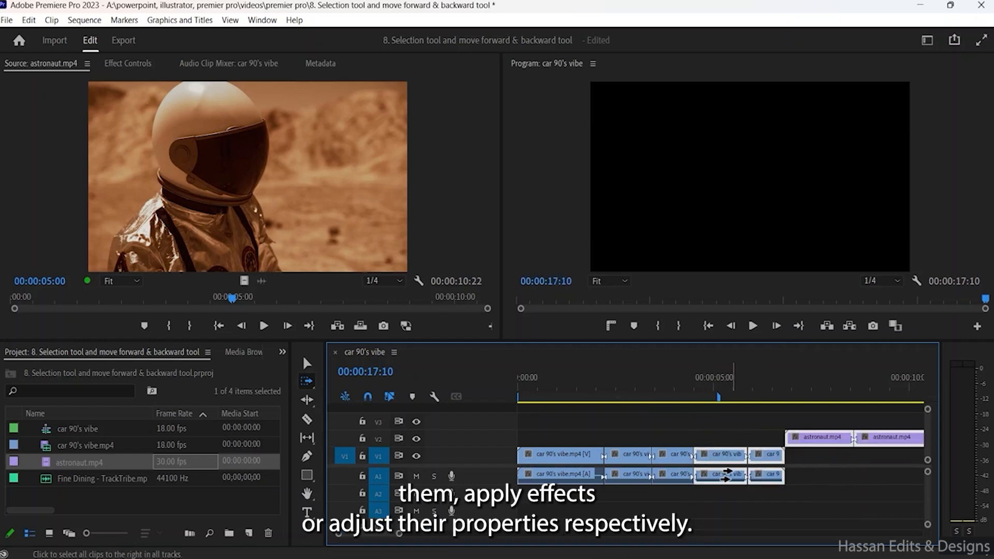
mouse_move(718, 437)
left_mouse_down()
mouse_move(704, 438)
mouse_move(727, 441)
left_mouse_up()
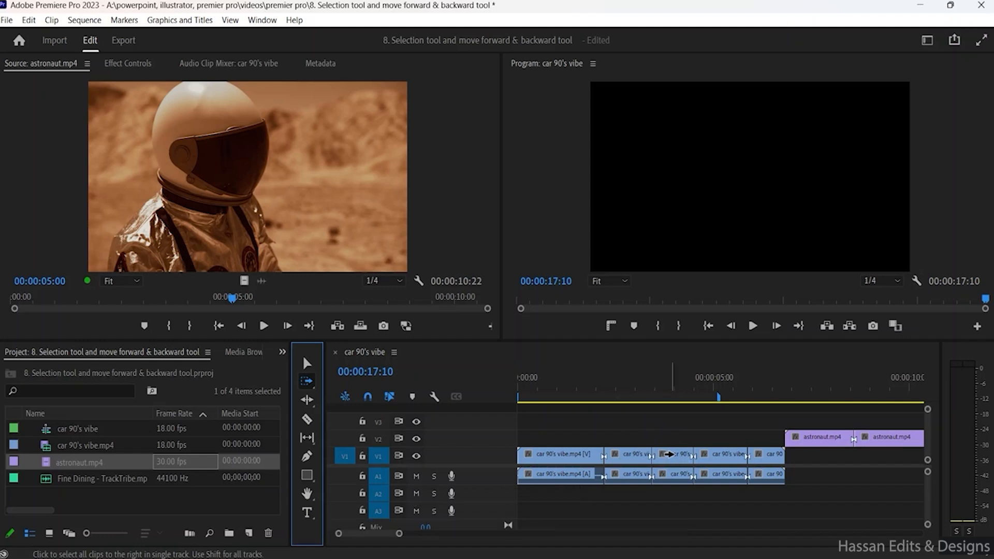
Step: Track-select only the V1 clips from the third car section onward with their linked audio, then turn off linked selection and deselect them
left_click(670, 455)
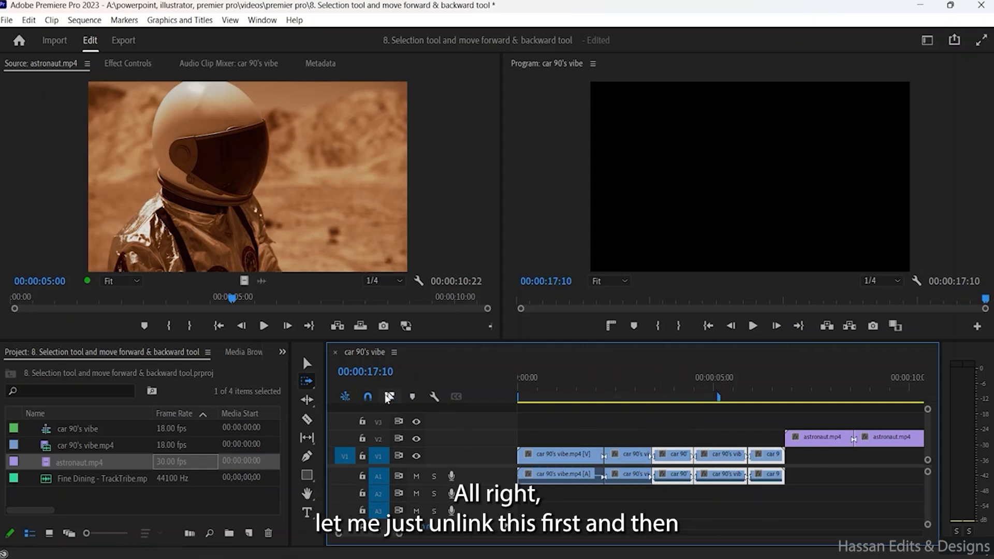
left_click(307, 363)
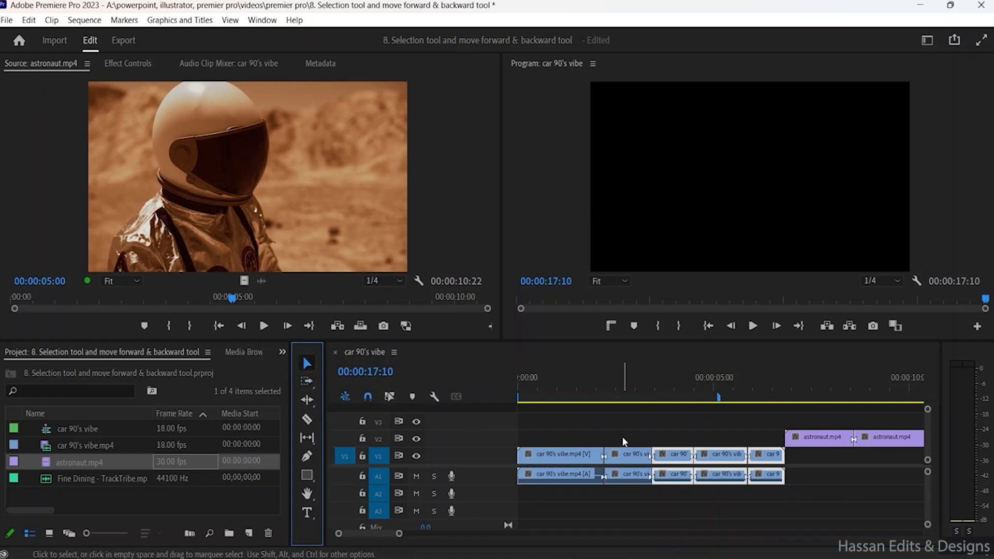
left_click(623, 436)
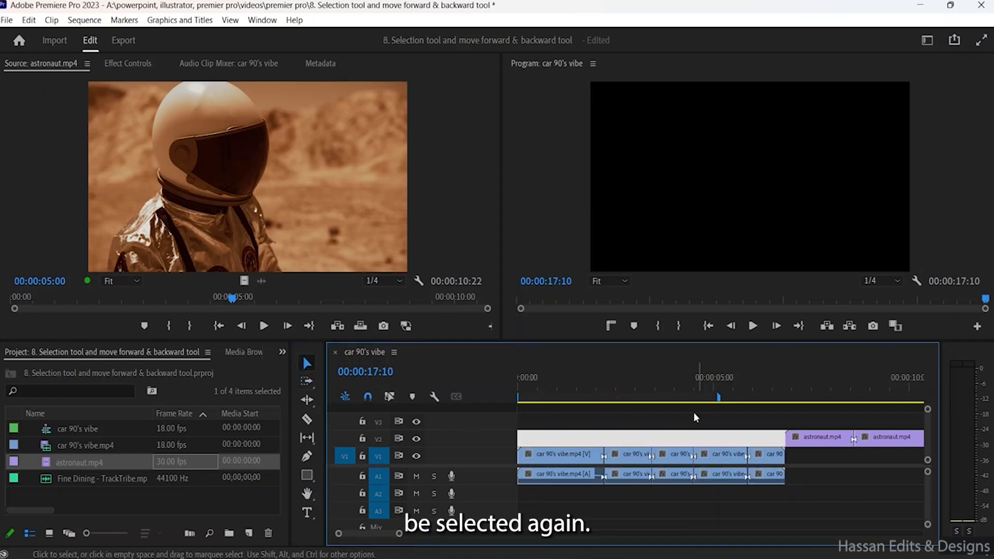
Step: Select only the V1 video clips from the third car section onward with the Track Select Forward Tool limited to a single track
left_click(307, 383)
left_click(676, 454)
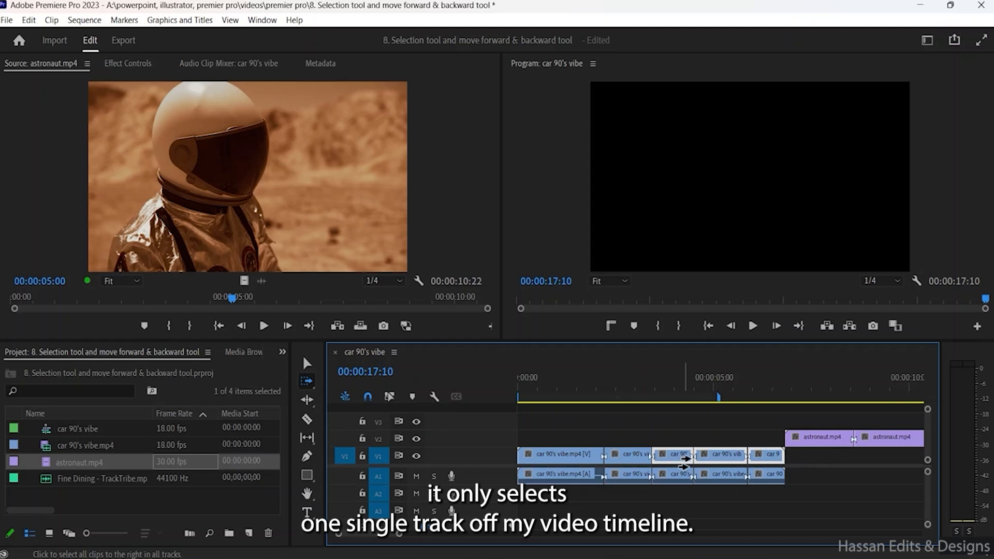
scroll(690, 461, "down", 7)
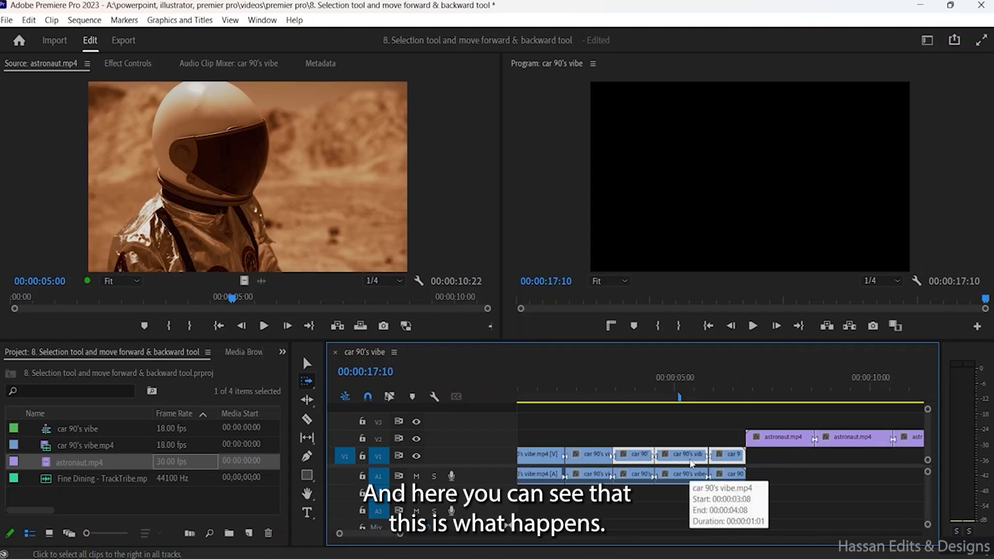
scroll(689, 461, "up", 6)
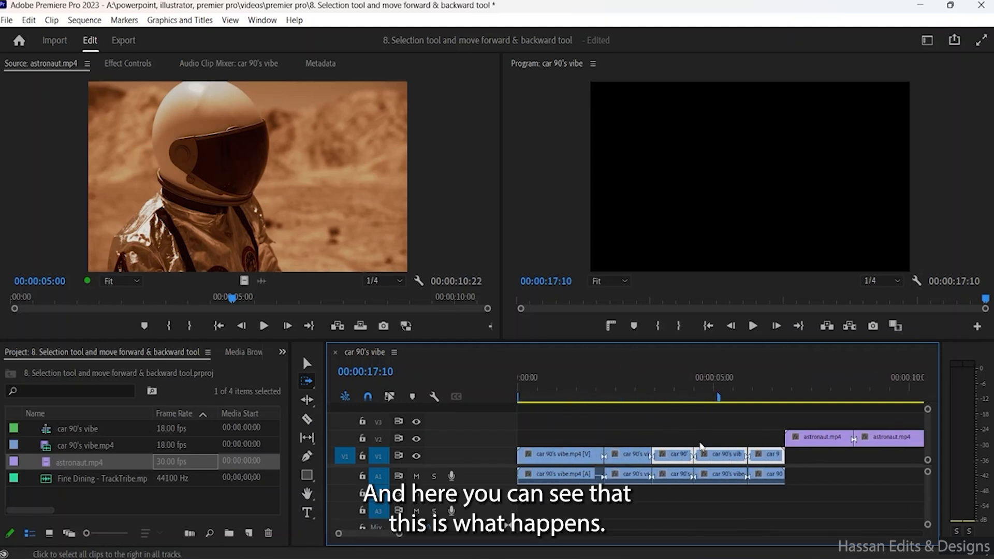
scroll(766, 440, "up", 1)
Step: Select only the astronaut clips on V2 with a single-track forward selection
scroll(785, 437, "down", 6)
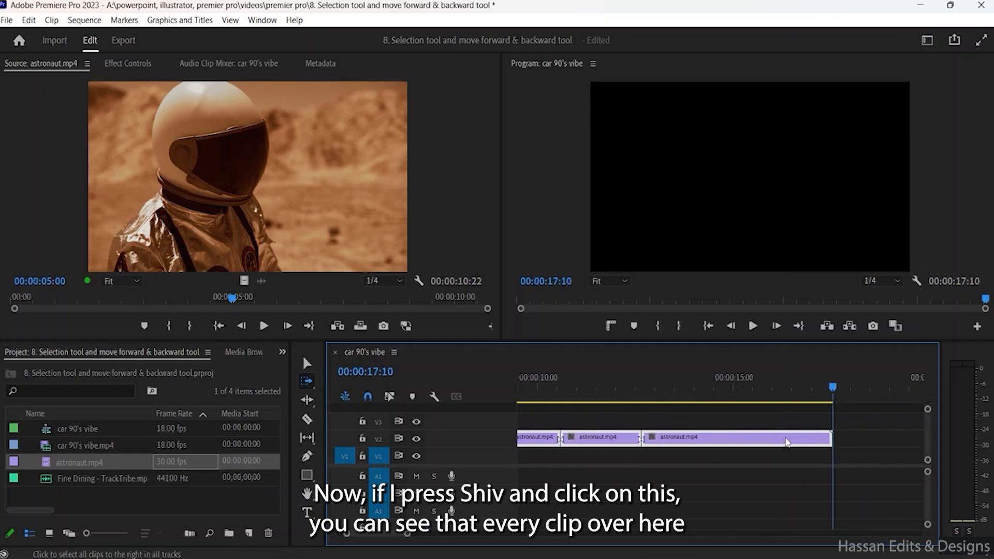
left_click(786, 441, "shift")
scroll(786, 440, "up", 5)
scroll(786, 441, "up", 2)
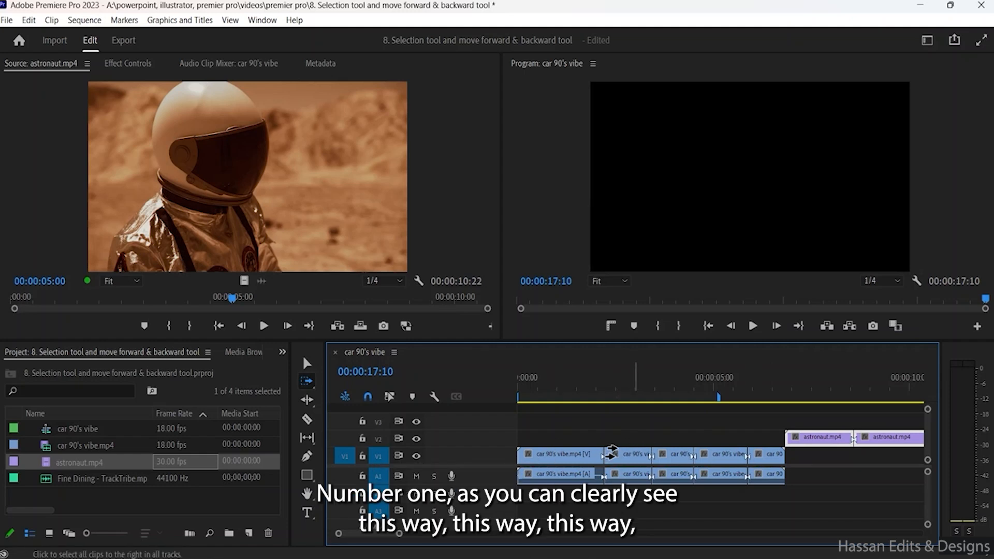
Step: Alternate single-track forward selections between the car video clips on V1 and their audio on A1, starting from different sections
left_click(554, 454)
left_click(575, 473)
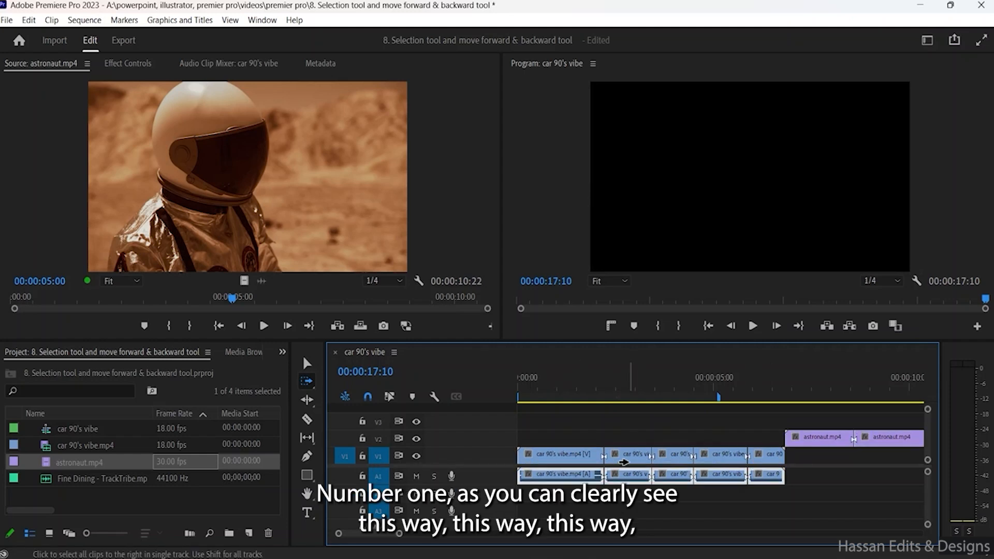
left_click(736, 456)
left_click(725, 476)
left_click(659, 457)
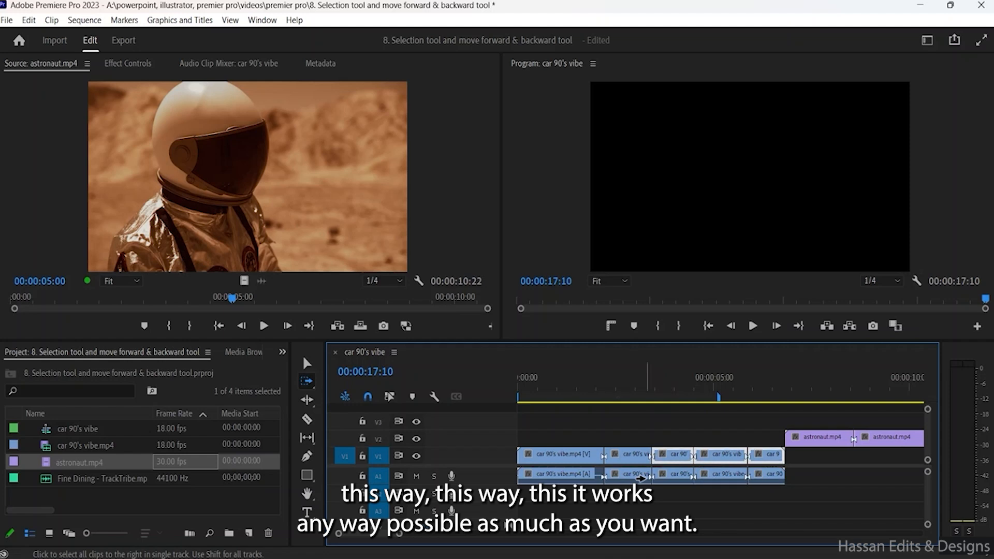
left_click(645, 477)
Step: Forward-select all astronaut clips on V2 alone, and narrow that selection to the third astronaut clip onward
left_click(823, 441)
scroll(818, 466, "down", 9)
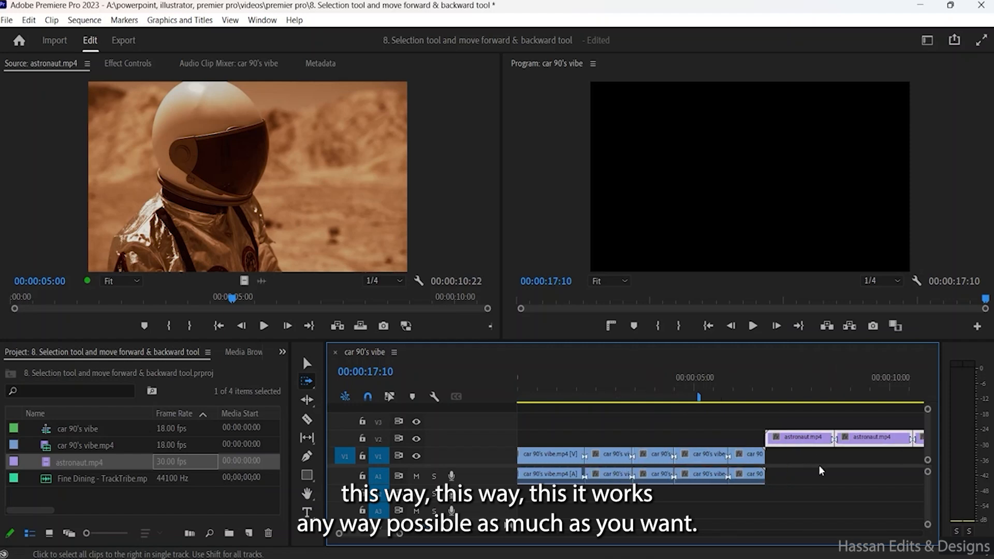
left_click(802, 443)
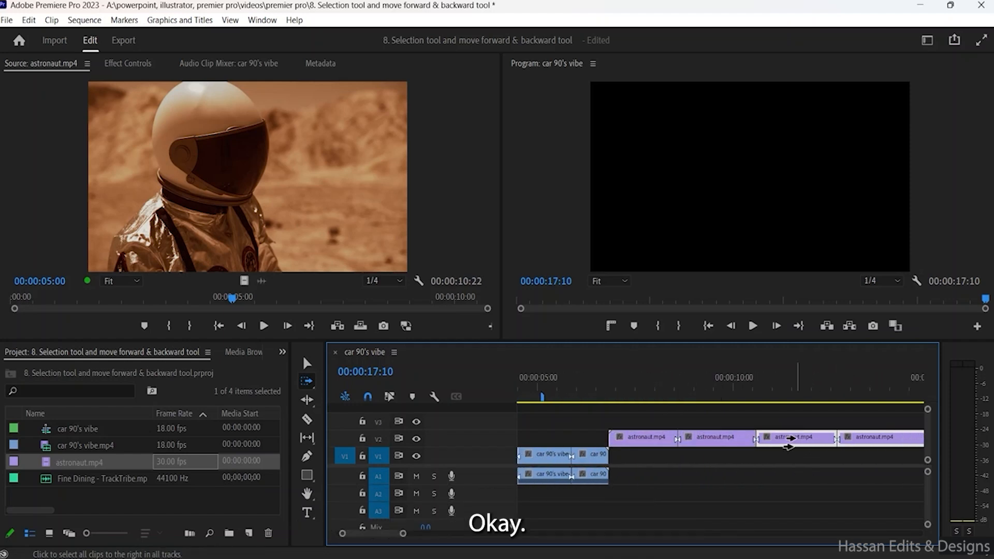
scroll(800, 443, "up", 8)
scroll(797, 443, "up", 1)
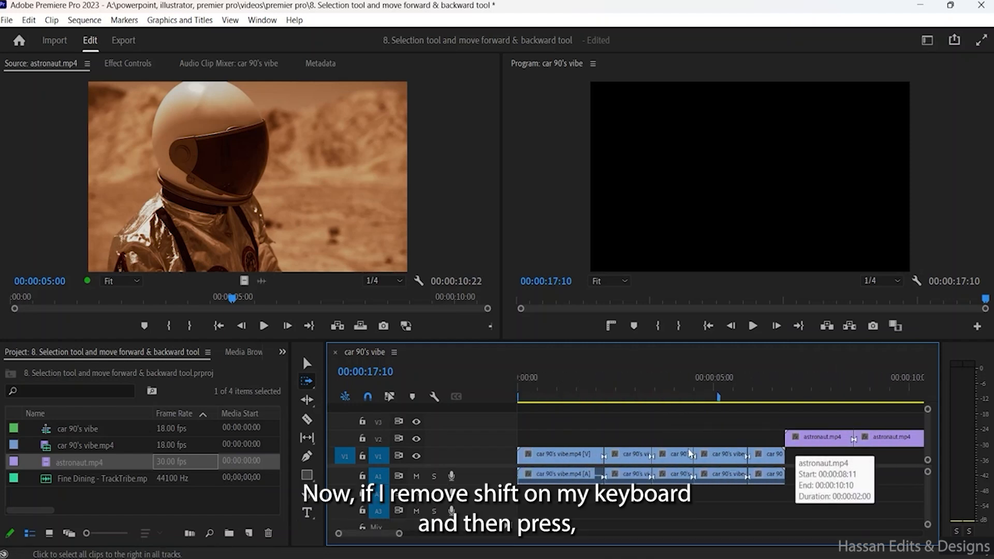
Step: Forward-select all clips on every track from the second car section onward and move them about 1.2 seconds later
left_click(637, 439)
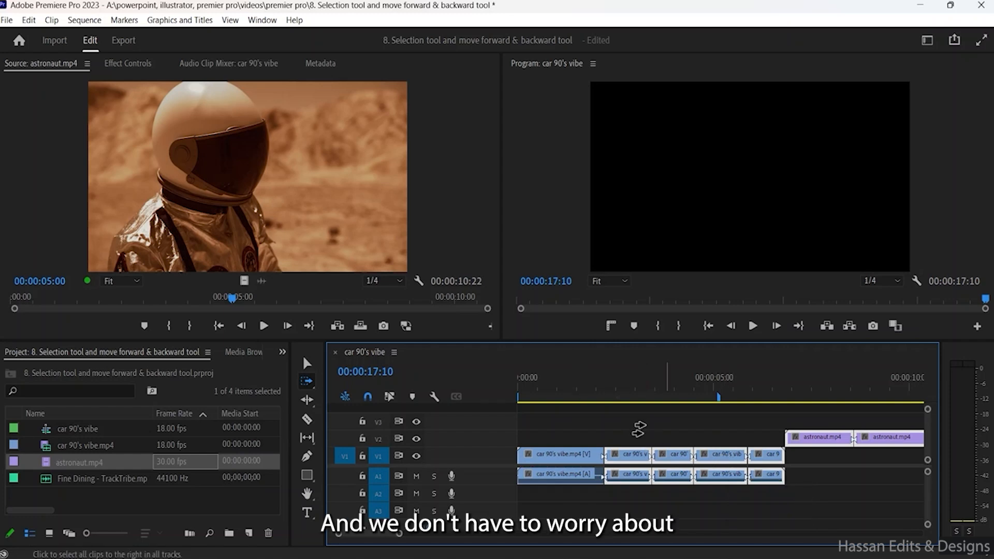
left_click_drag(632, 434, 698, 439)
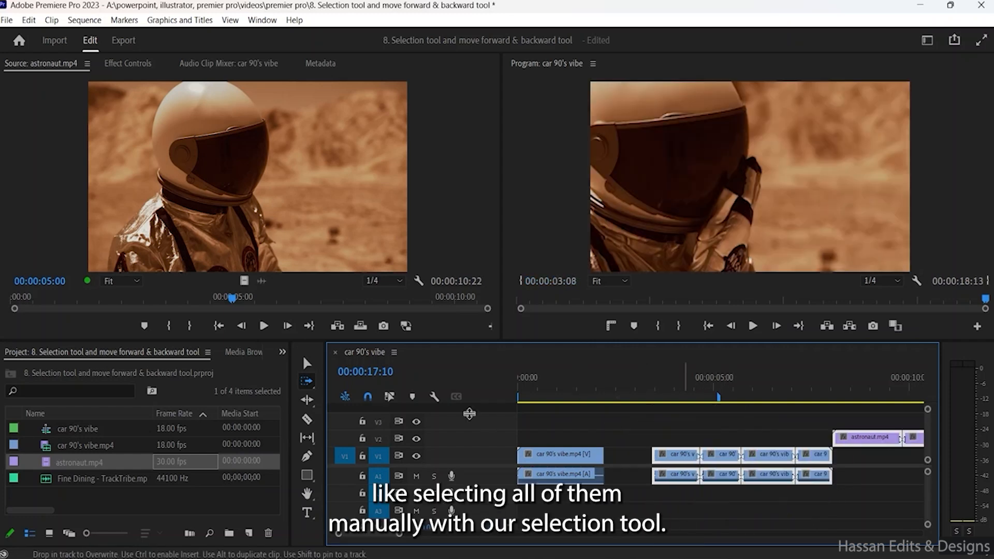
Step: Select the first four car sections on all tracks with the Track Select Backward Tool and raise their video clips to V2
left_click(307, 382)
left_click(355, 397)
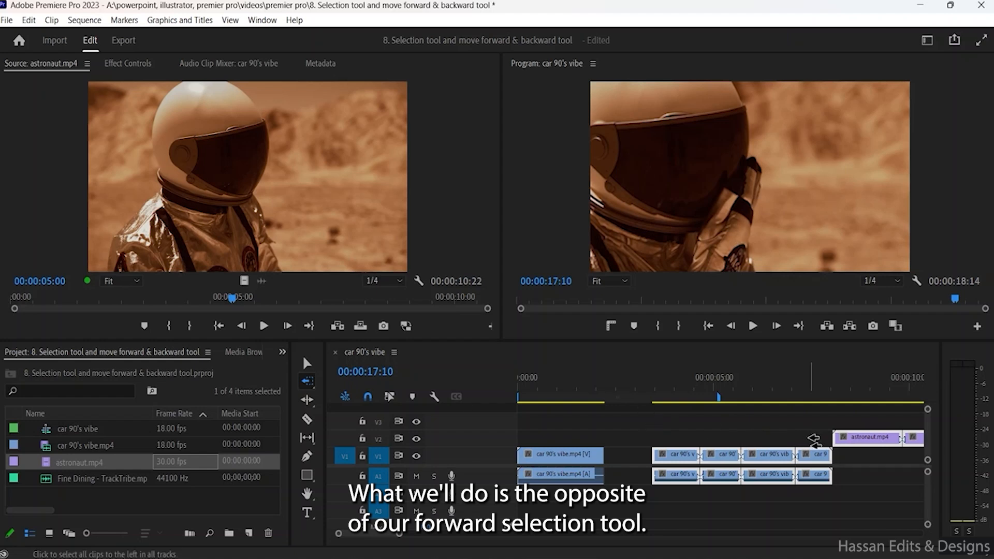
left_click(779, 438)
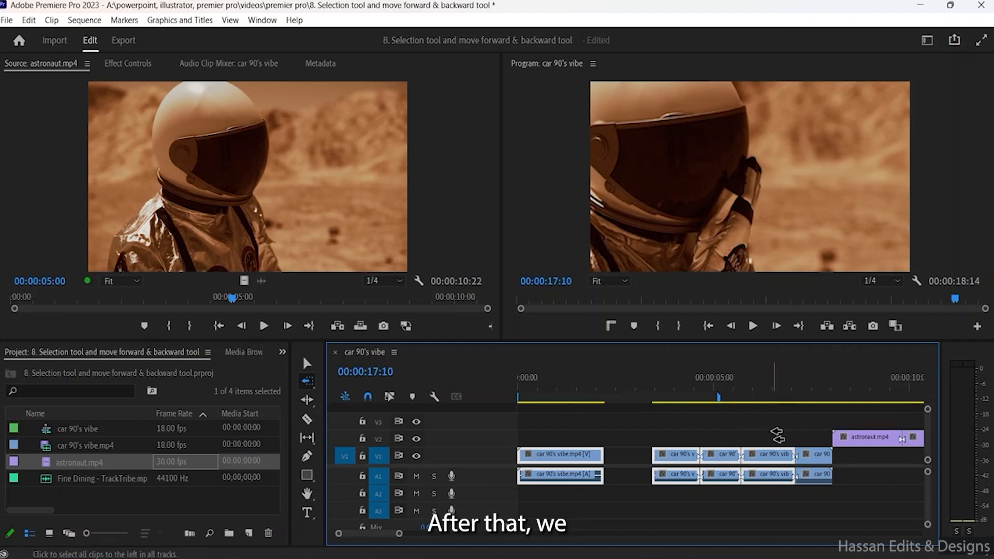
left_click_drag(781, 437, 694, 438)
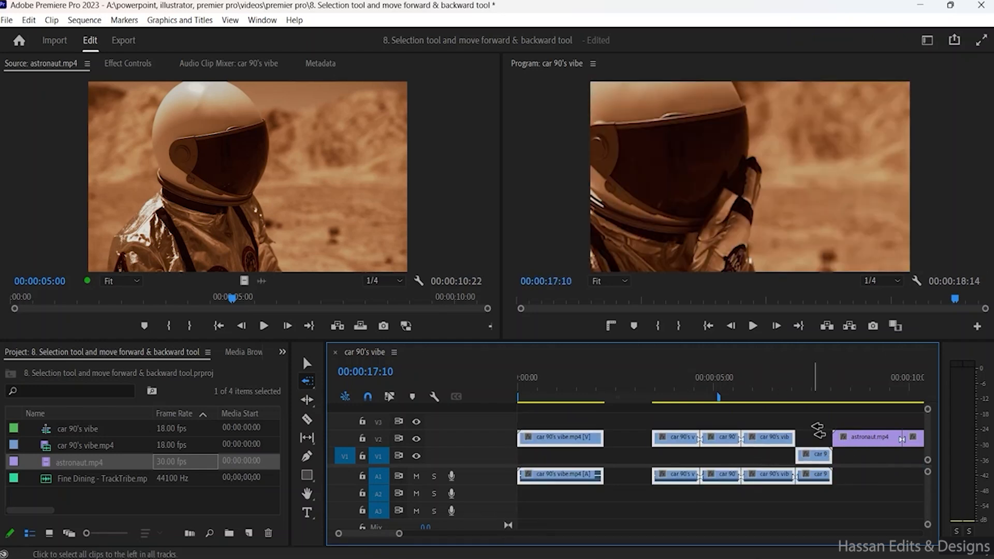
Step: Select only the fifth car section's video on V1 with a single-track backward selection and move it 4:11 earlier than its audio
left_click(821, 456)
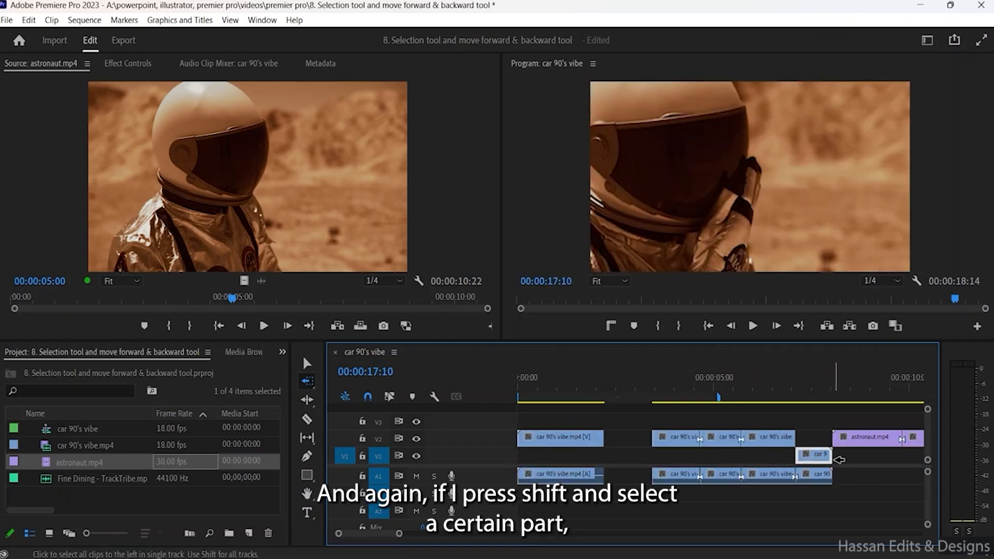
left_click_drag(790, 460, 636, 459)
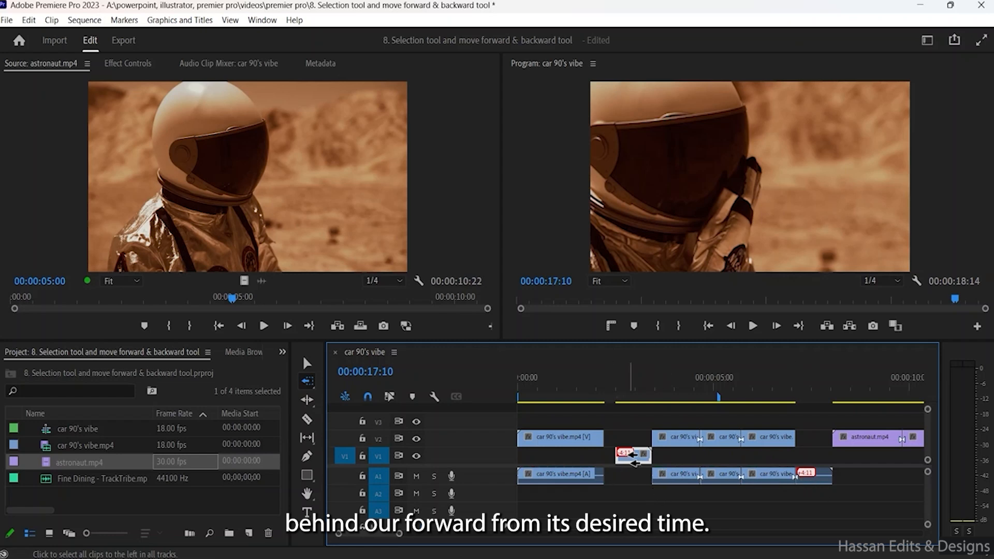
mouse_move(630, 456)
left_mouse_down()
mouse_move(783, 458)
mouse_move(630, 459)
left_mouse_up()
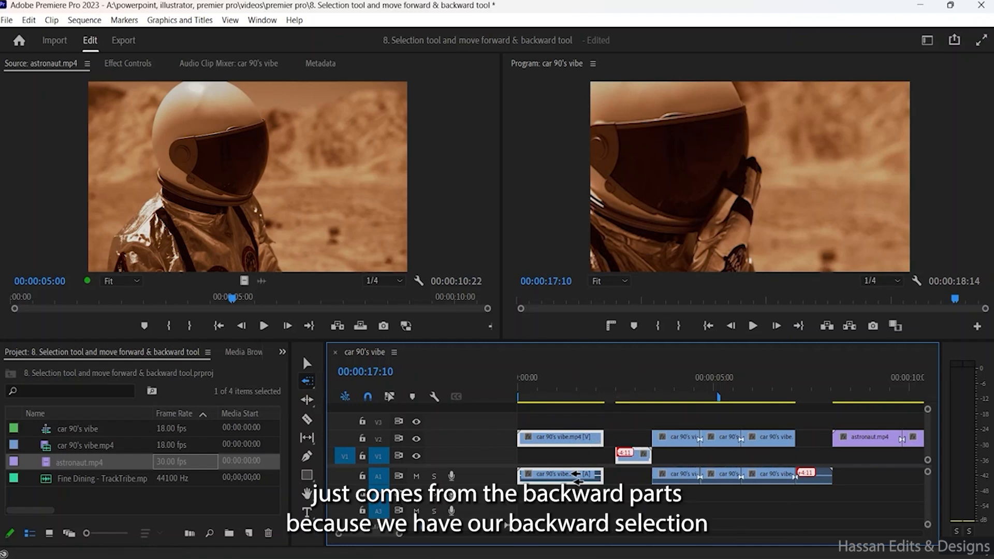
Step: With the Selection tool, realign the fifth car section's video with its audio and return the other car video clips to V1
left_click(307, 363)
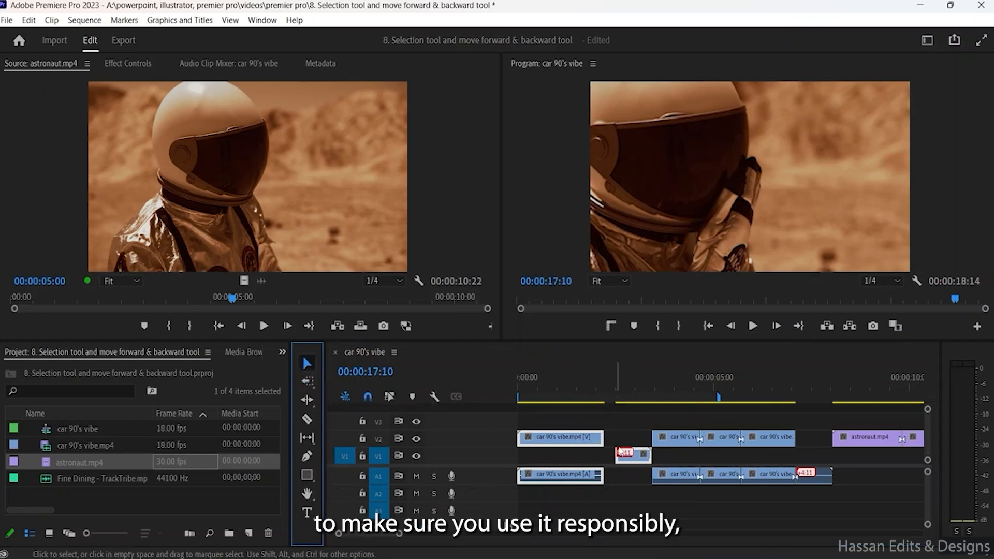
left_click(632, 460)
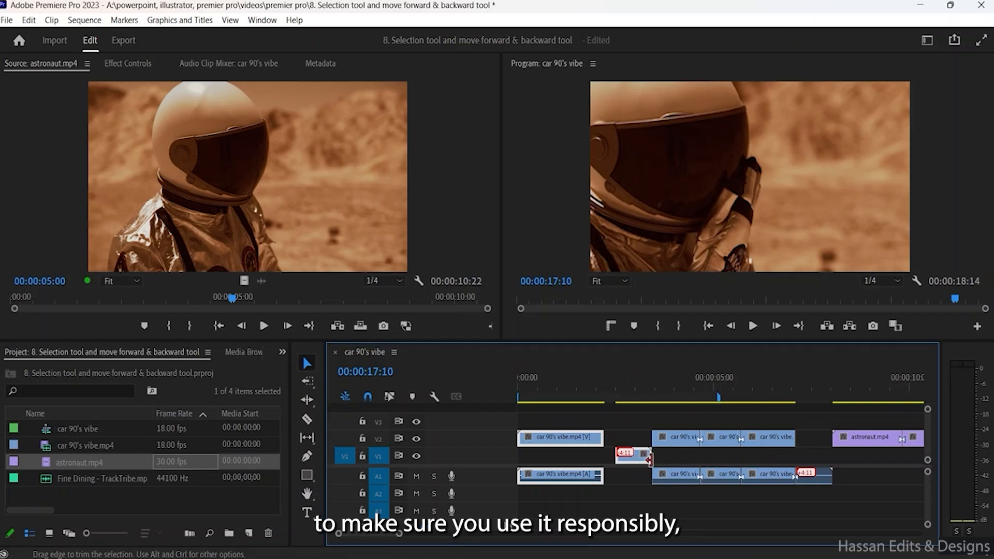
mouse_move(645, 461)
left_mouse_down()
mouse_move(782, 461)
mouse_move(644, 461)
left_mouse_up()
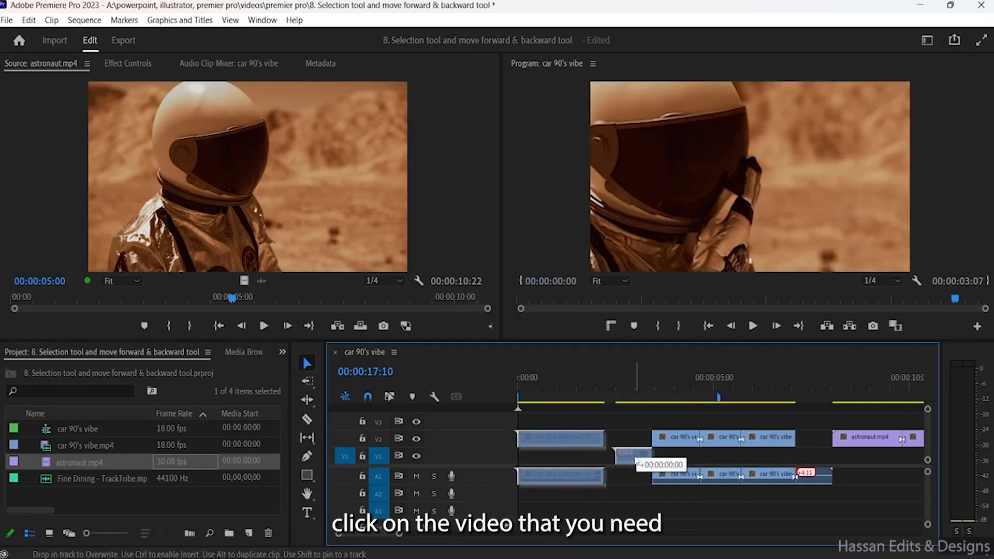
key("shift+2")
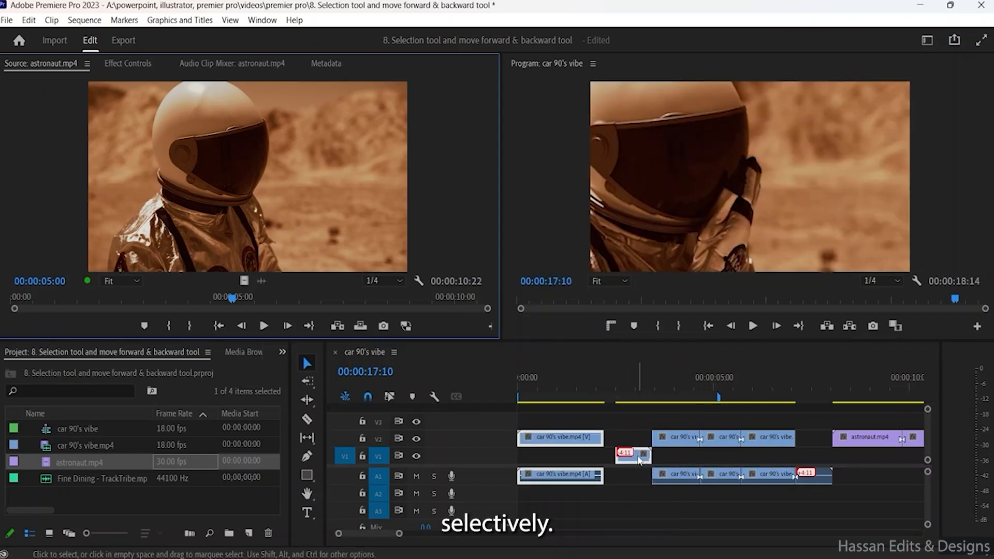
left_click(633, 415)
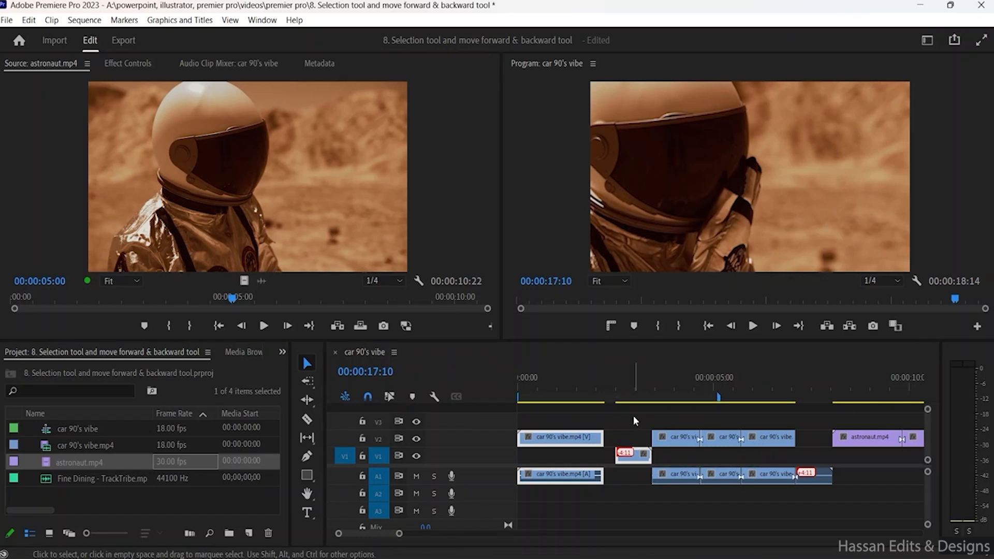
left_click_drag(636, 459, 809, 462)
left_click_drag(558, 424, 774, 456)
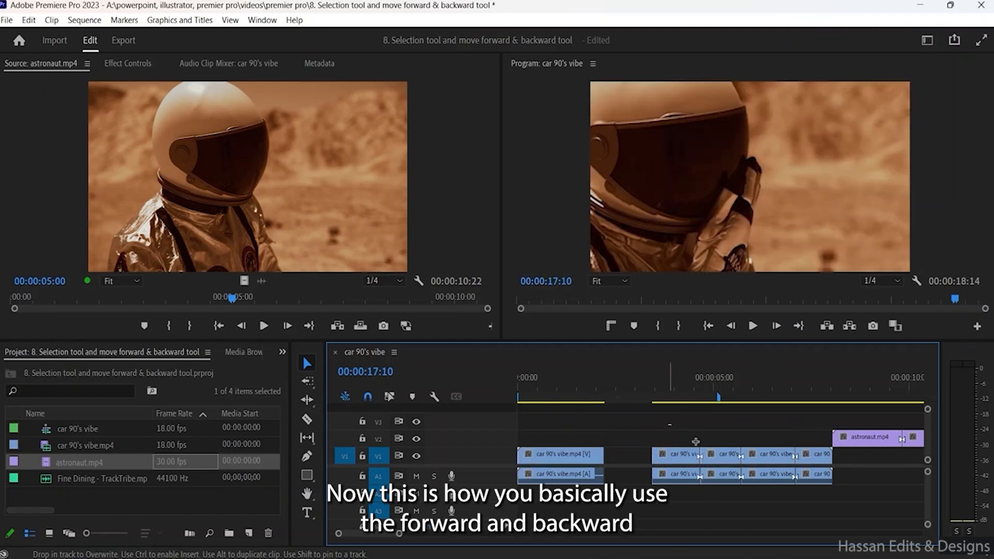
Step: Marquee-select the second to fifth car sections with their audio and move them back against the end of the first section
left_click_drag(668, 426, 717, 477)
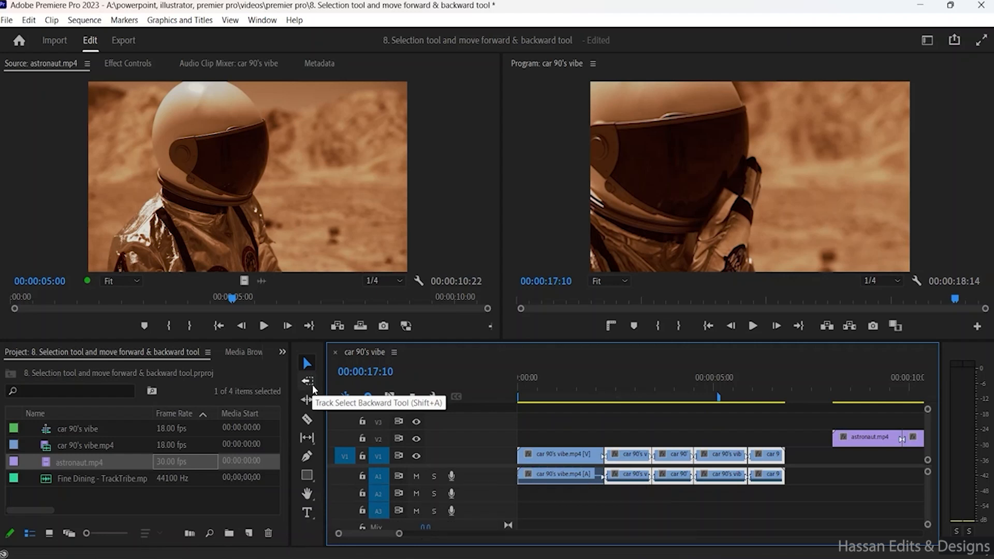
Step: Switch from the Selection tool to the Track Select Backward Tool, showing its choice between forward and backward variants
left_click(313, 389)
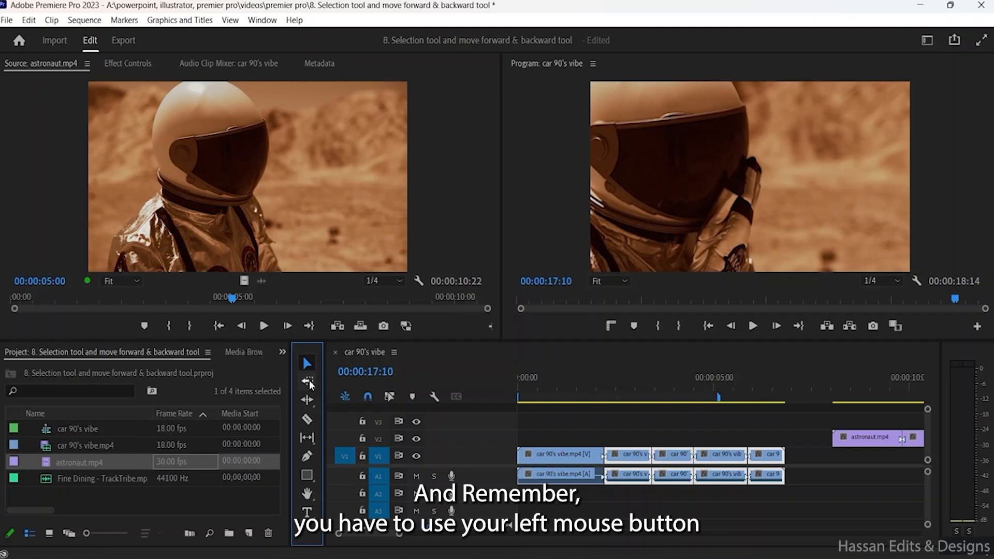
left_click(308, 382)
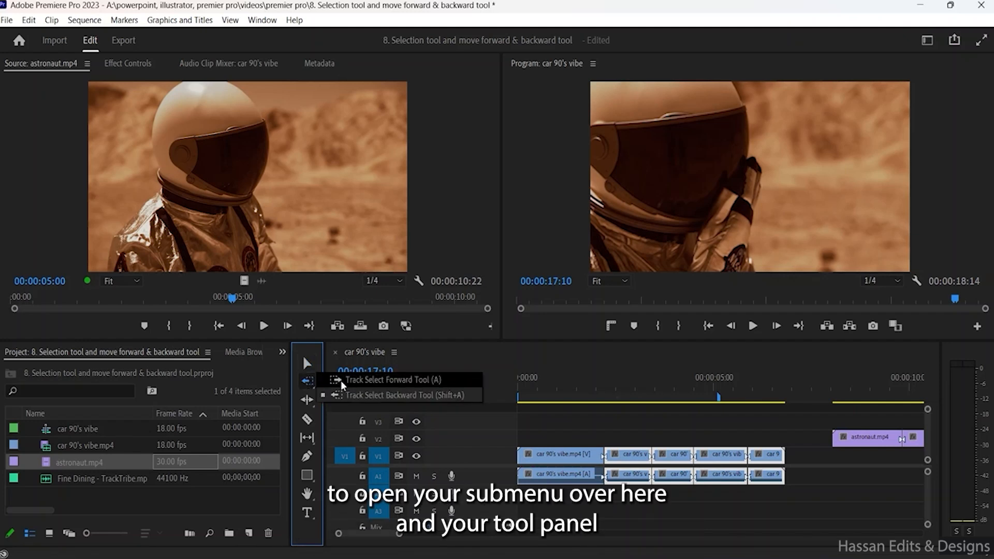
left_click(378, 395)
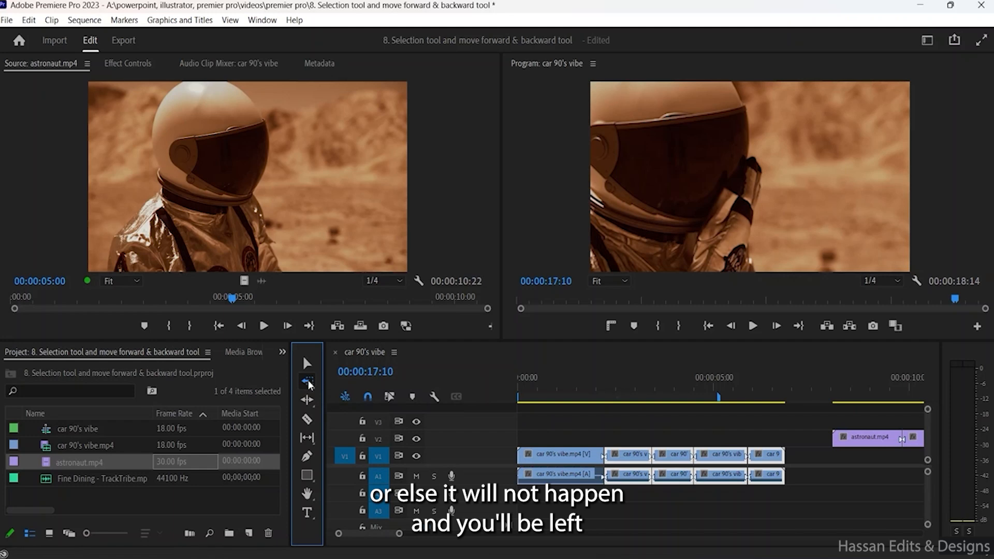
left_click(309, 384)
left_click(352, 384)
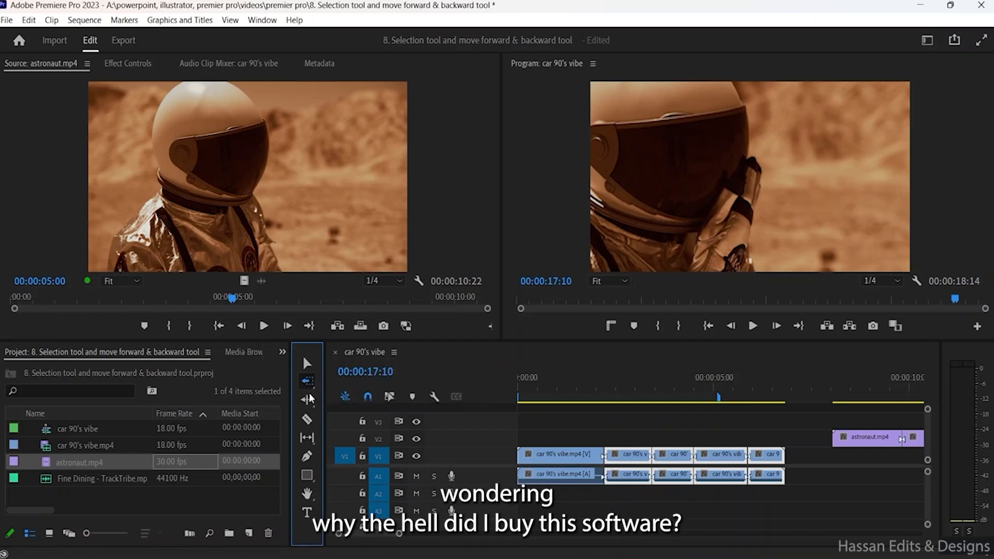